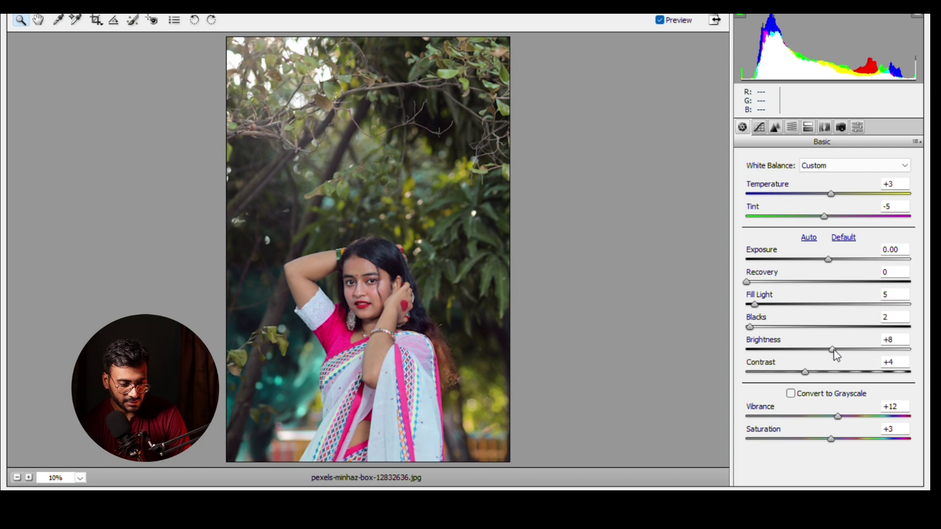
# Step: Review the Camera Raw HSL hue, saturation and luminance settings, then open the photo in Photoshop
pyautogui.click(758, 127)
pyautogui.click(791, 127)
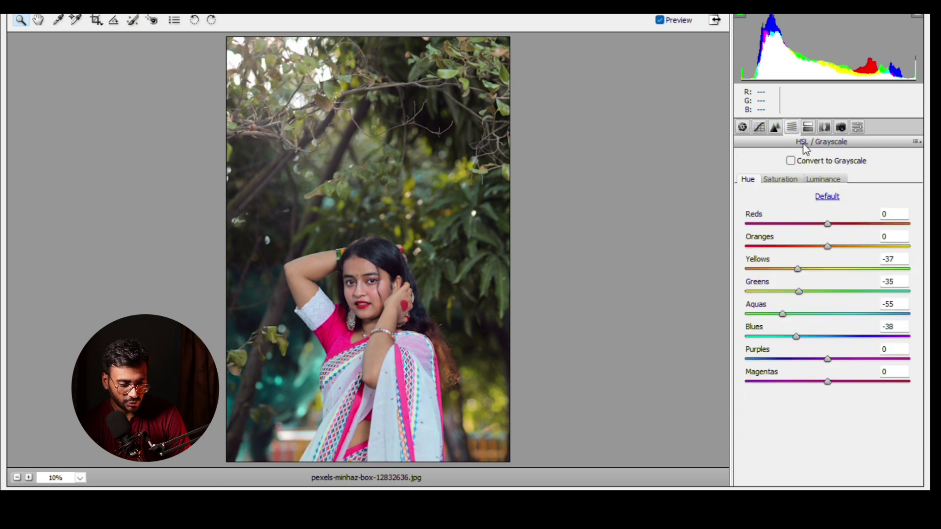
pyautogui.click(781, 180)
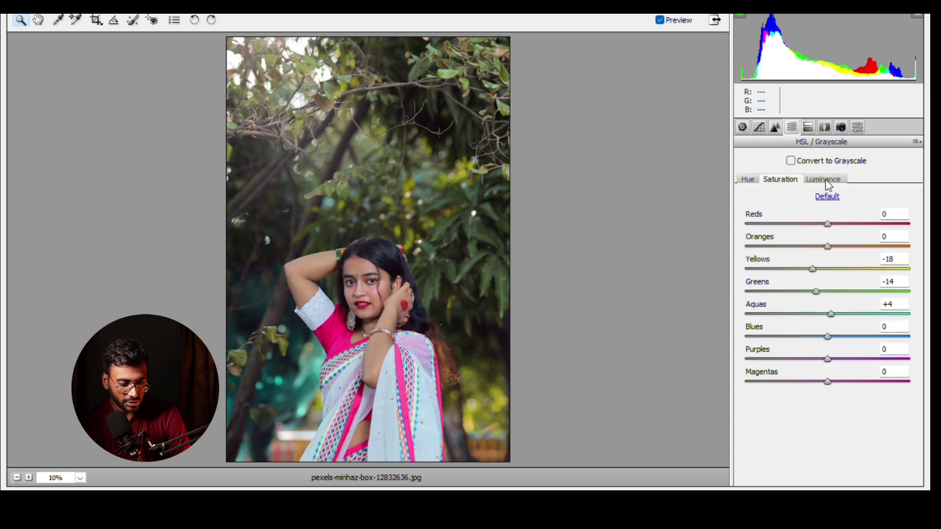
pyautogui.click(826, 181)
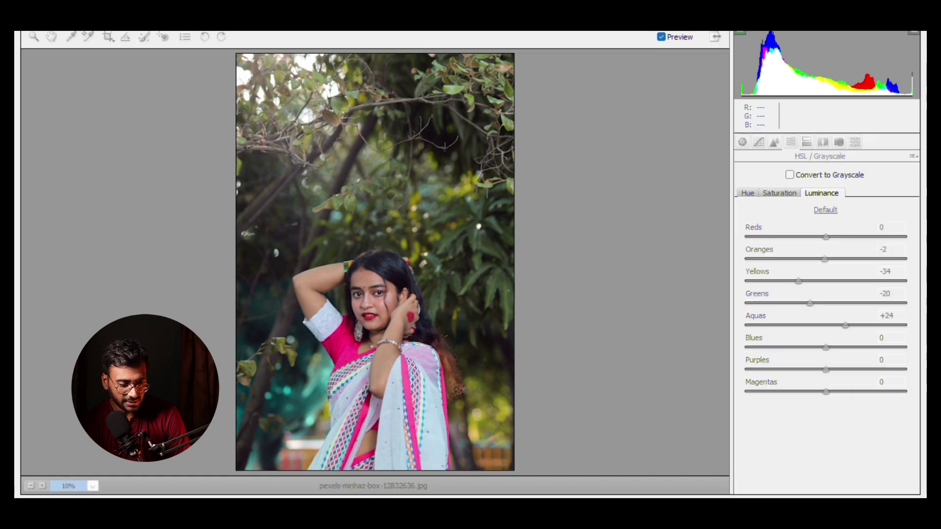
pyautogui.press('Return')
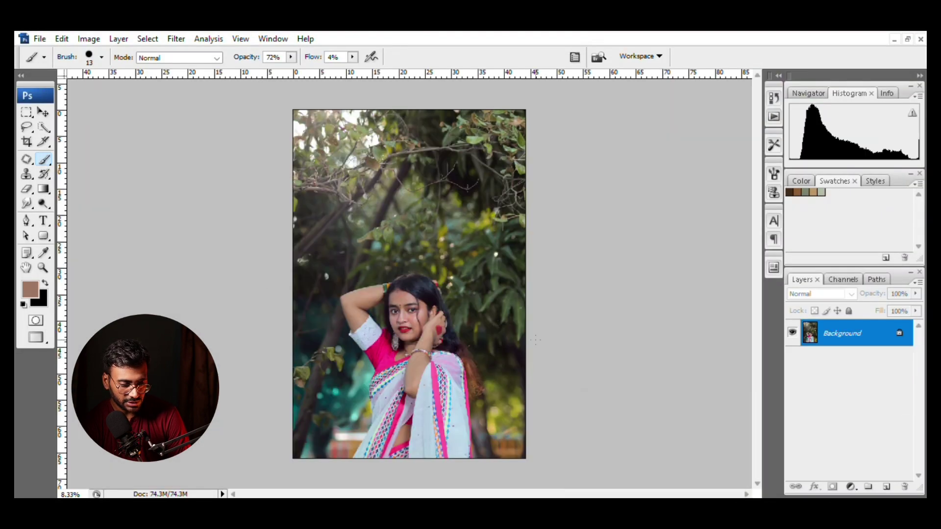
pyautogui.scroll(2, 456, 373)
pyautogui.scroll(2, 441, 319)
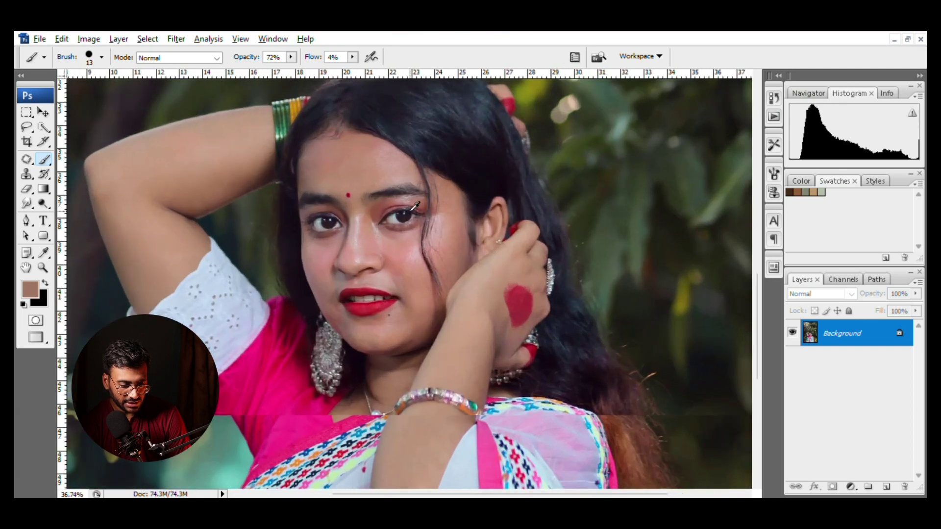
pyautogui.scroll(2, 426, 265)
pyautogui.scroll(1, 414, 206)
pyautogui.scroll(-1, 269, 217)
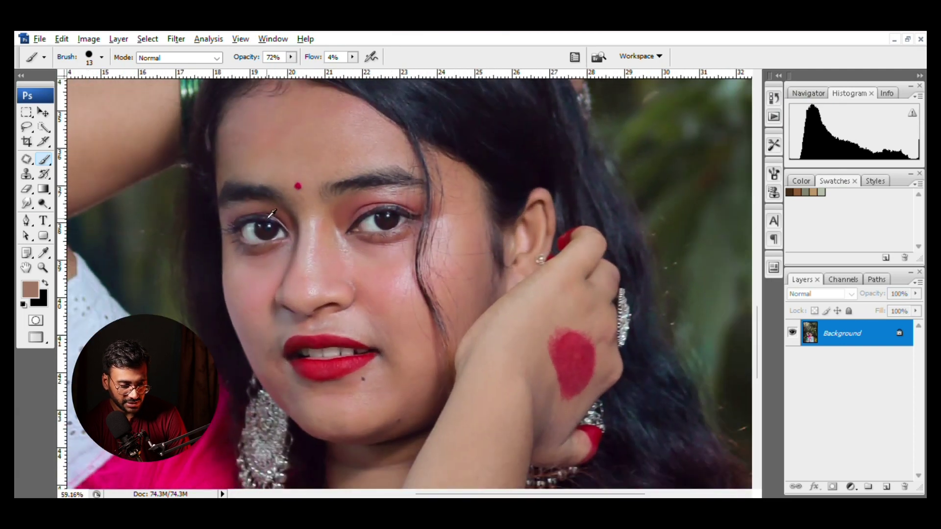
pyautogui.moveTo(454, 494); pyautogui.dragTo(430, 495)
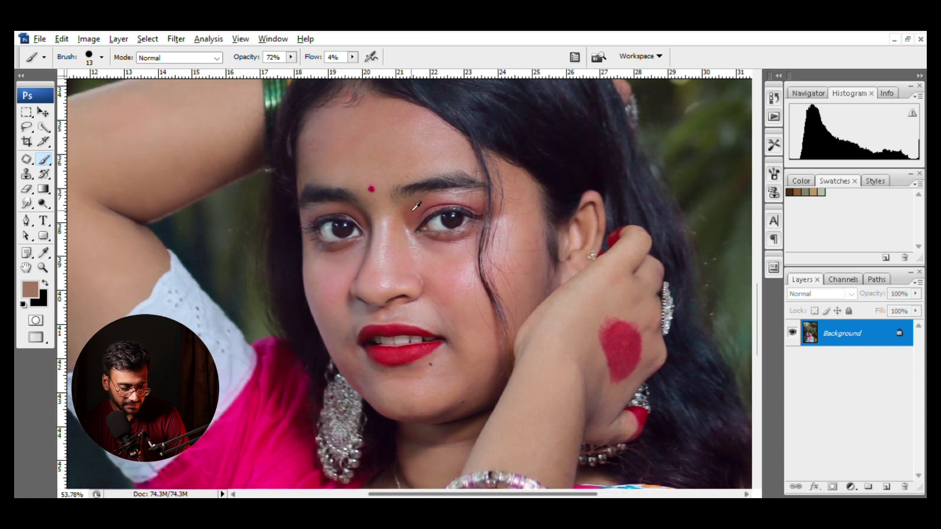
pyautogui.scroll(2, 416, 206)
pyautogui.scroll(-1, 522, 150)
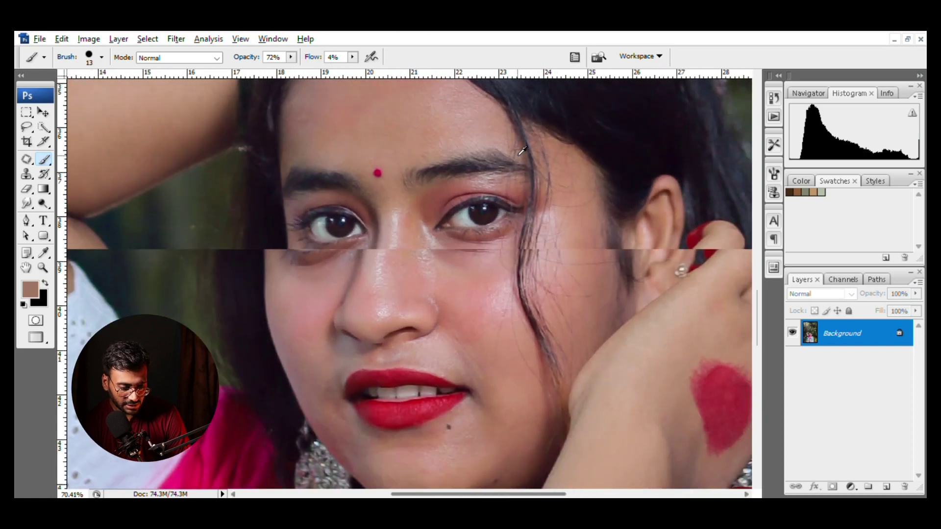
pyautogui.scroll(-1, 523, 151)
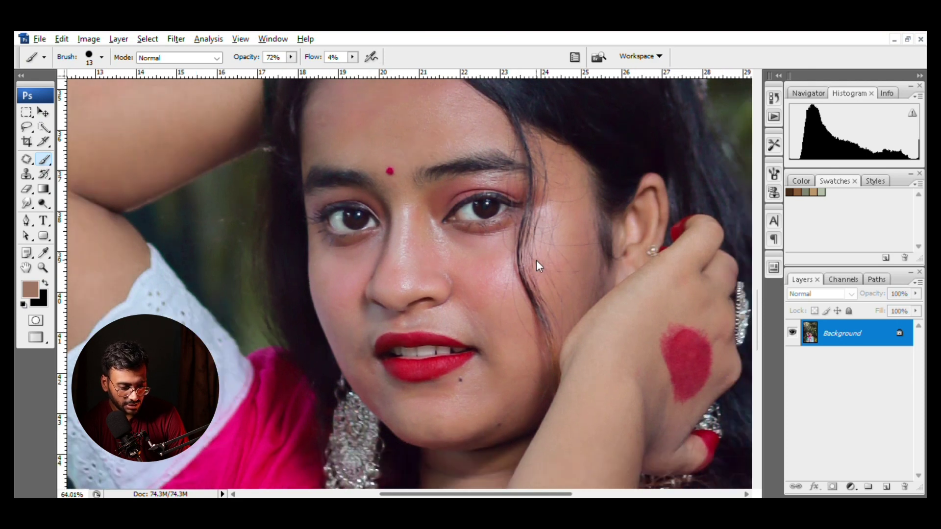
pyautogui.scroll(-3, 536, 260)
pyautogui.scroll(2, 537, 257)
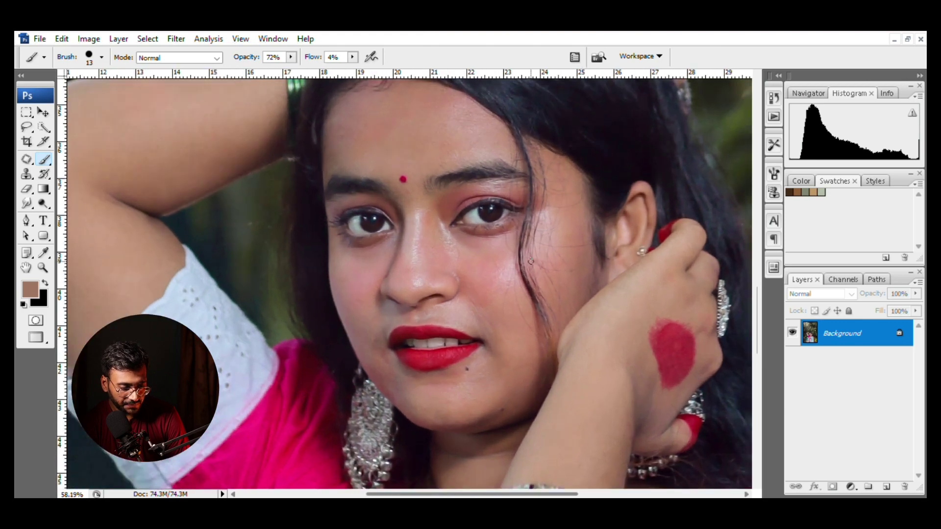
pyautogui.scroll(2, 393, 169)
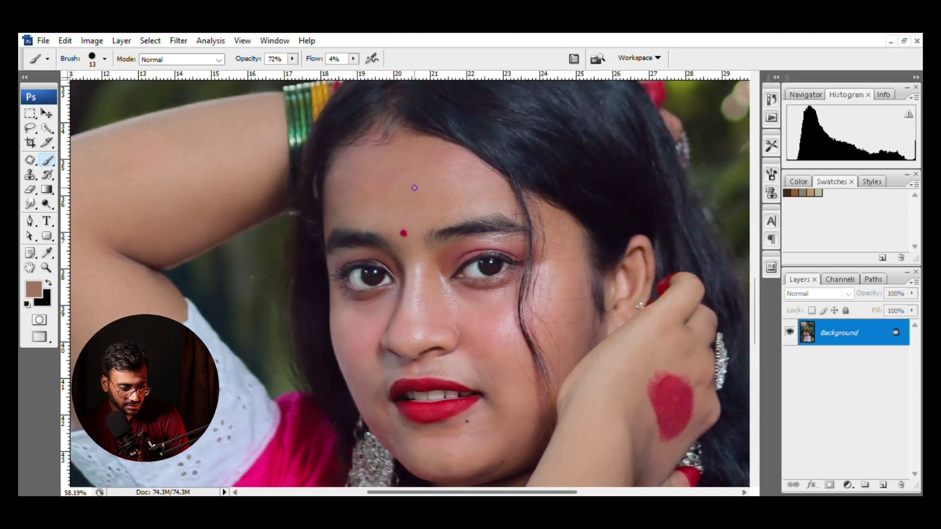
pyautogui.scroll(-2, 414, 187)
pyautogui.scroll(2, 439, 186)
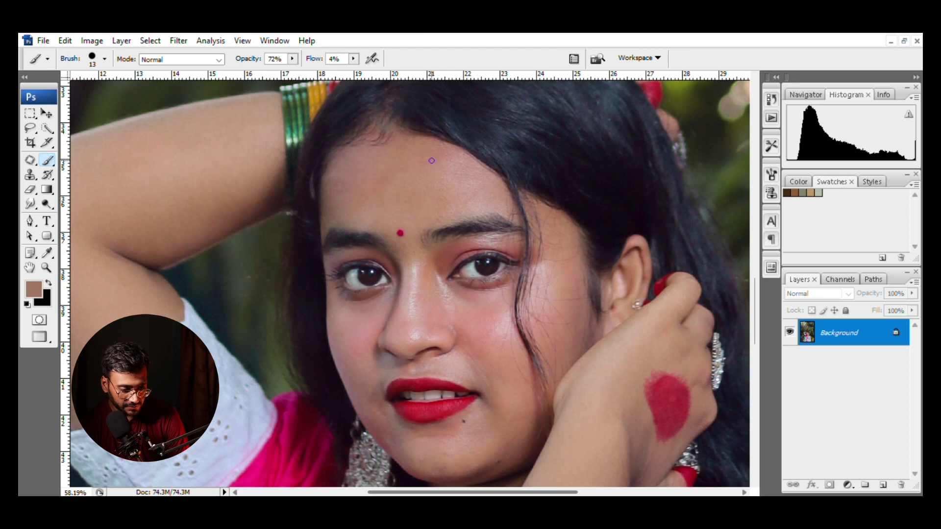
# Step: Duplicate the background into Layer 1 and set the brush diameter to 28 px
pyautogui.hotkey('ctrl', 'j')
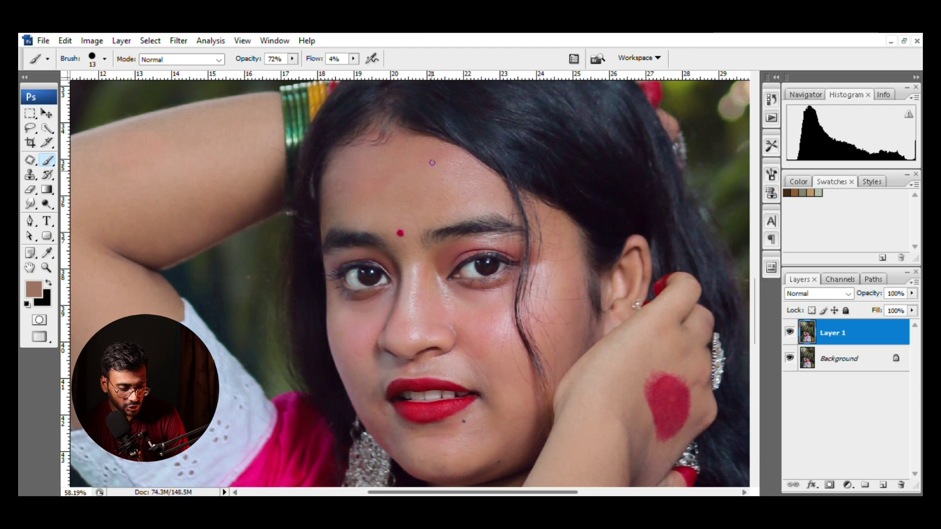
pyautogui.click(50, 255)
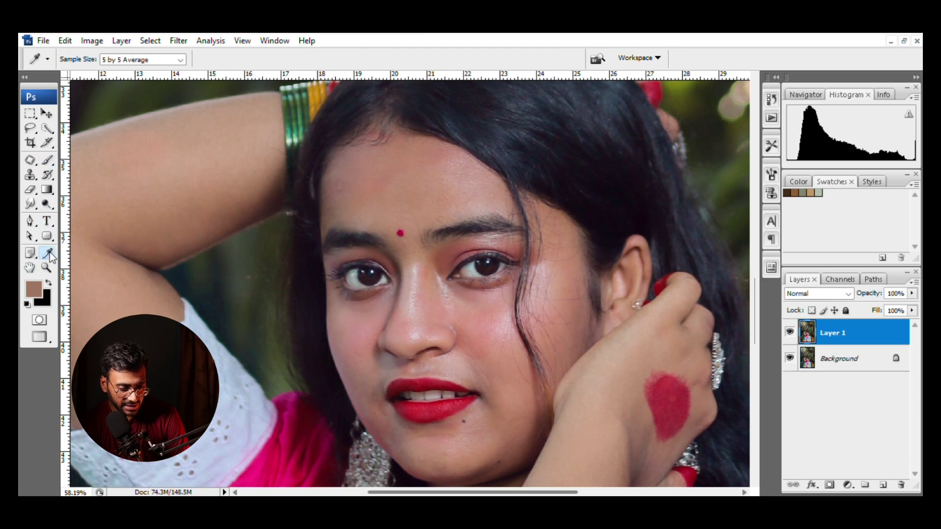
pyautogui.click(48, 160)
pyautogui.rightClick(425, 189)
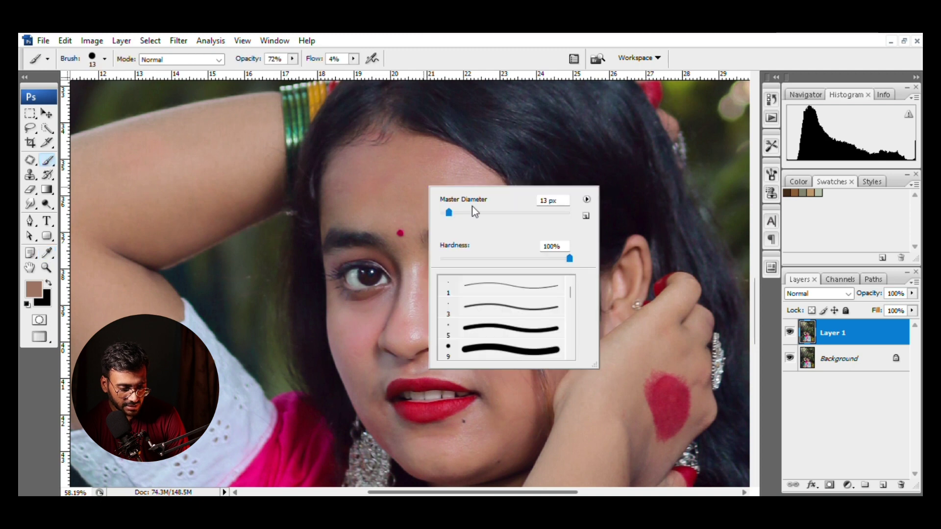
pyautogui.moveTo(453, 212); pyautogui.dragTo(459, 212)
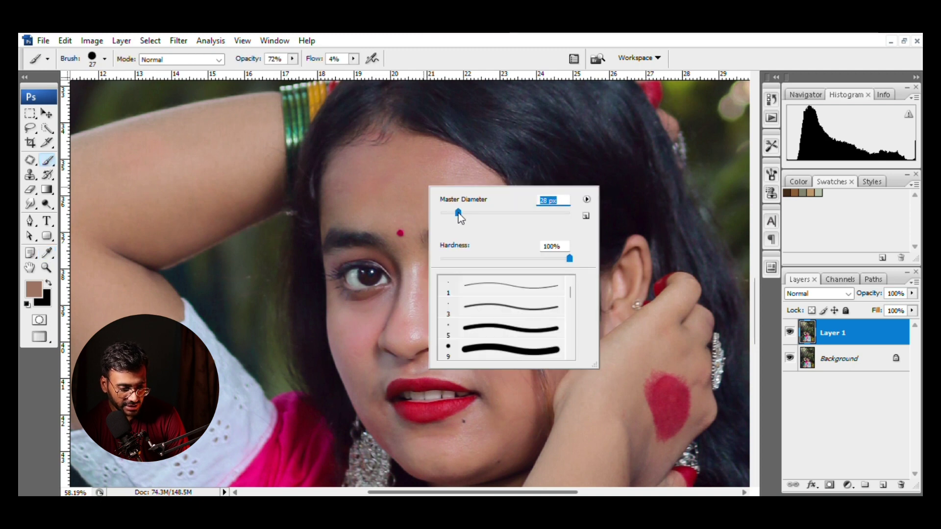
pyautogui.press('Return')
# Step: Set brush opacity to 66% and sample a light forehead skin tone
pyautogui.press('i')
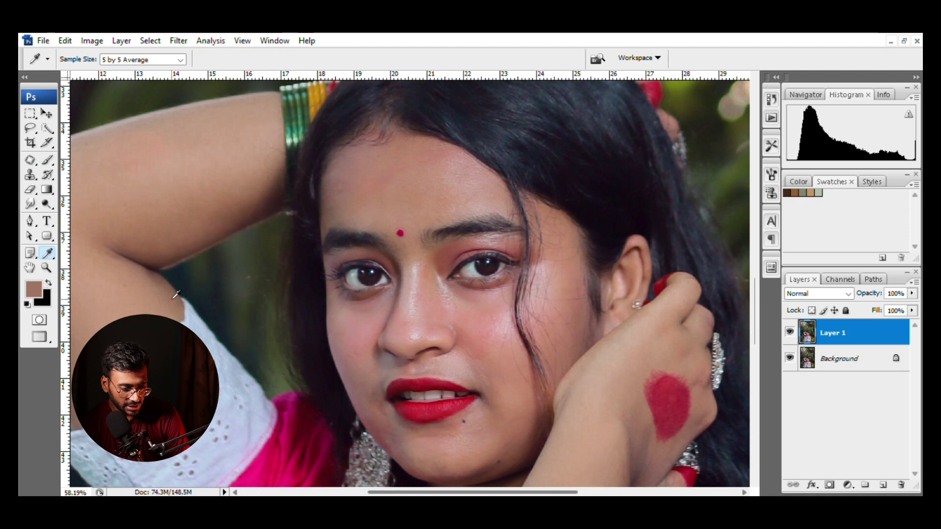
pyautogui.scroll(1, 414, 149)
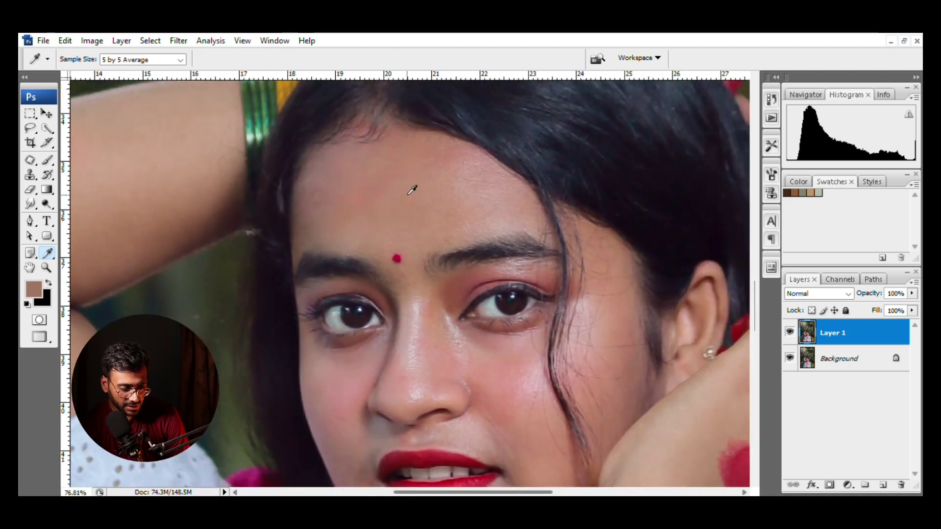
pyautogui.press('b')
pyautogui.click(293, 58)
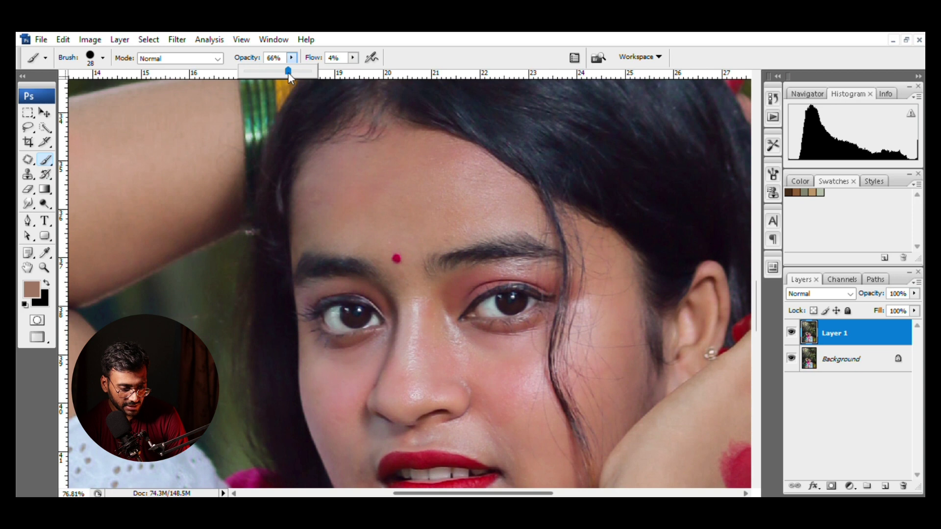
pyautogui.keyDown('alt'); pyautogui.click(415, 198); pyautogui.keyUp('alt')
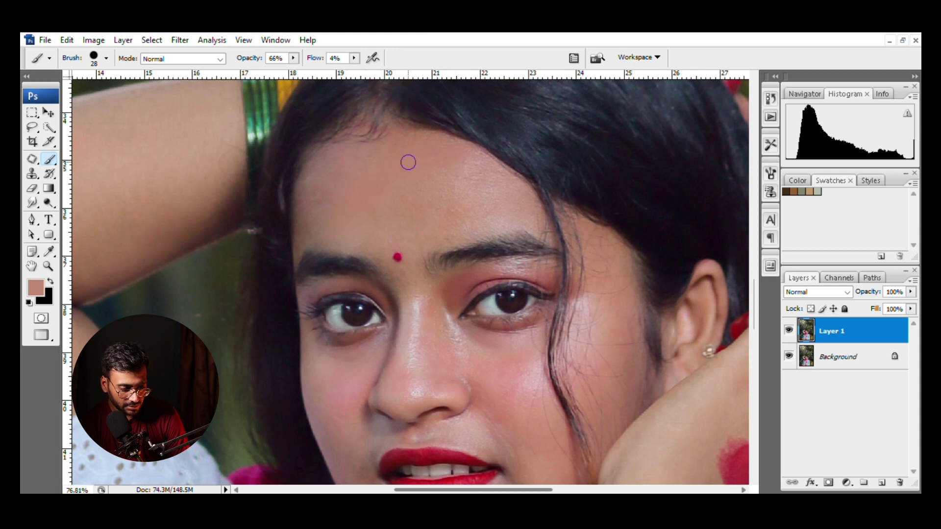
# Step: Toggle Layer 1's visibility to compare the retouched face with the original
pyautogui.scroll(1, 369, 185)
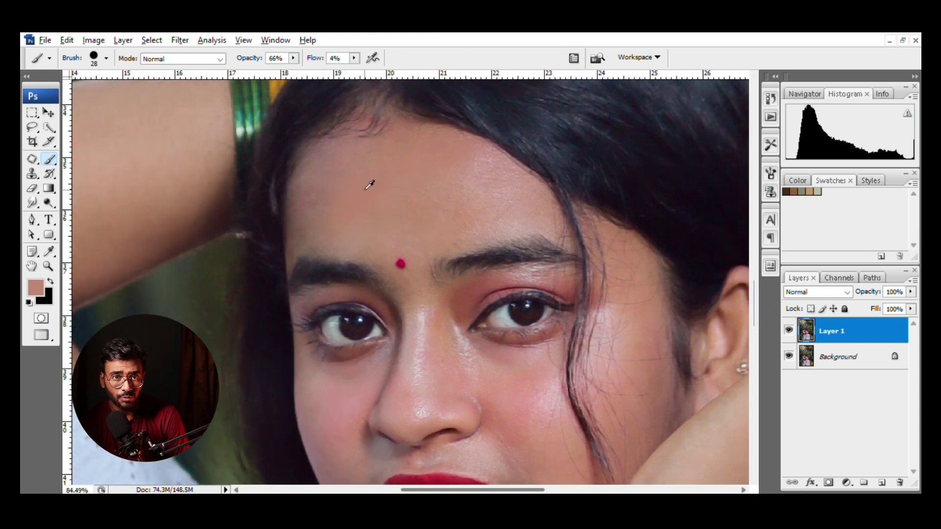
pyautogui.scroll(-1, 370, 185)
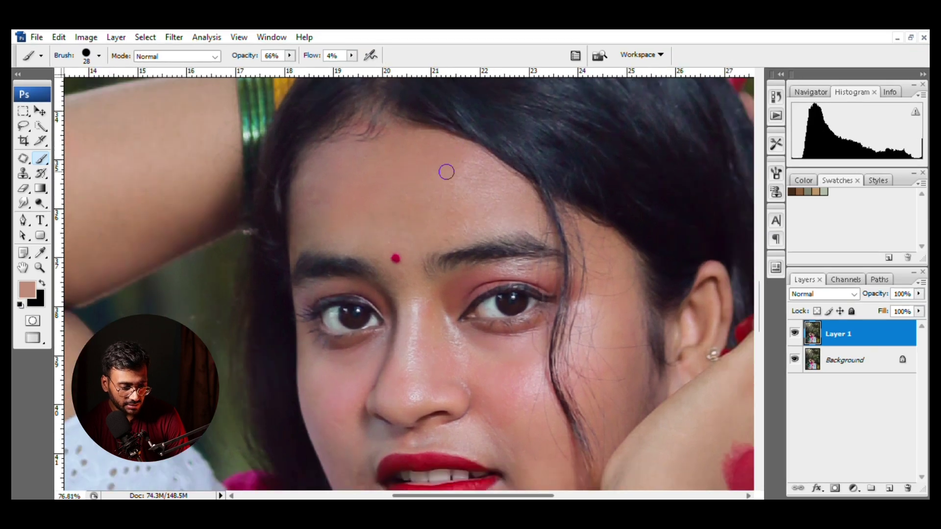
pyautogui.scroll(-2, 568, 253)
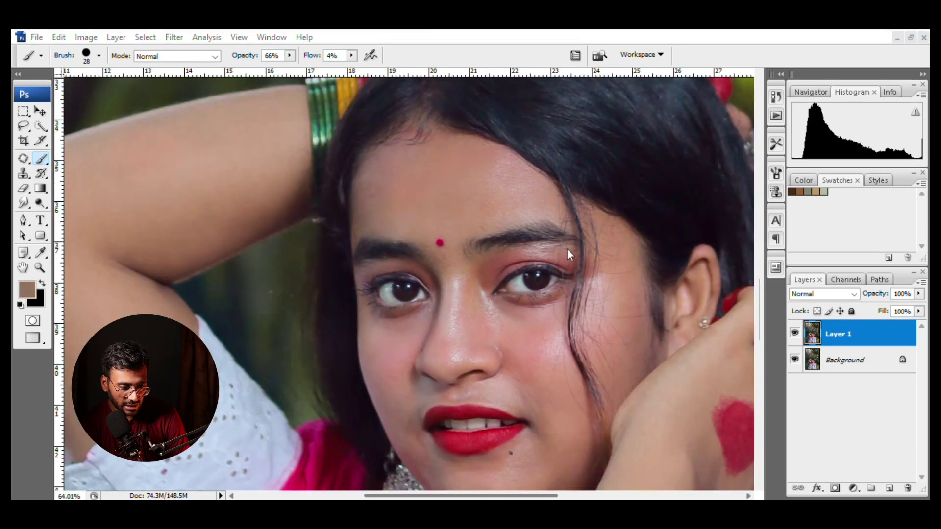
pyautogui.scroll(2, 534, 196)
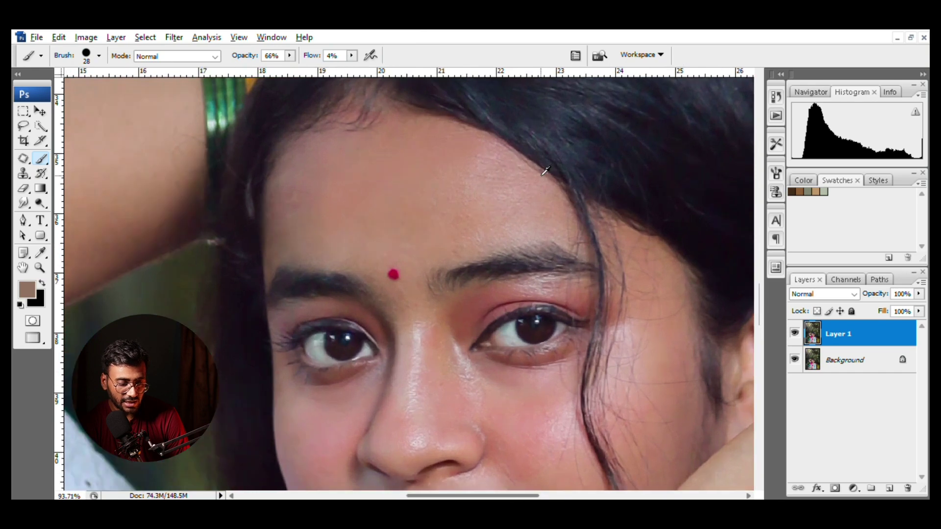
pyautogui.click(794, 335)
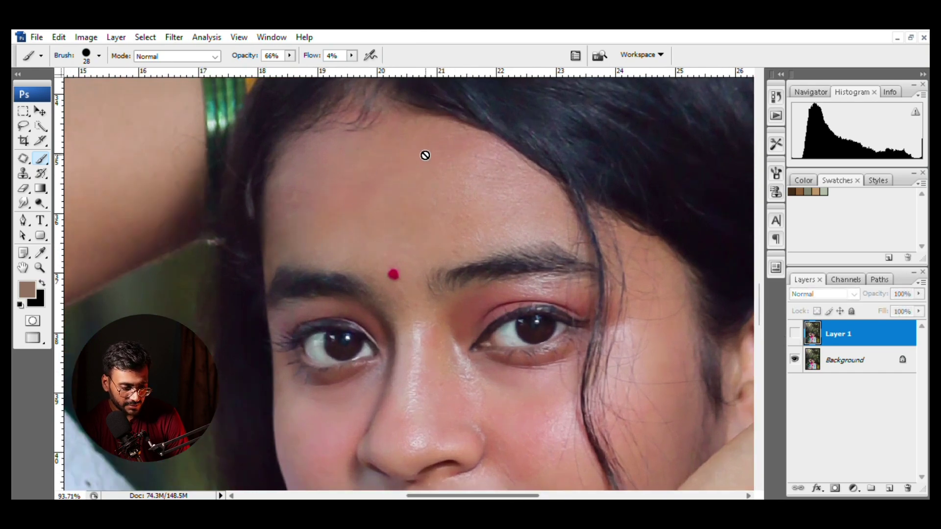
pyautogui.click(795, 335)
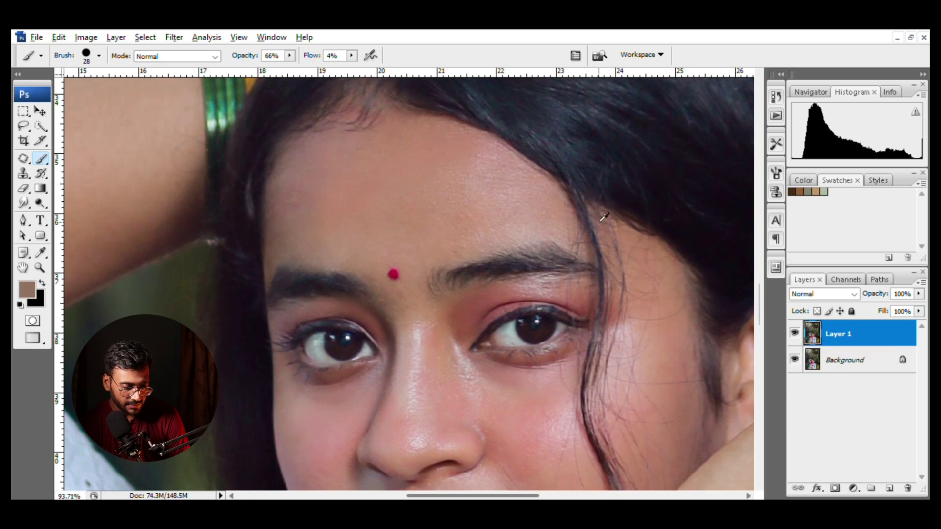
# Step: Inspect the retouched face up close, then fit the whole portrait on screen
pyautogui.scroll(-1, 603, 216)
pyautogui.scroll(3, 507, 355)
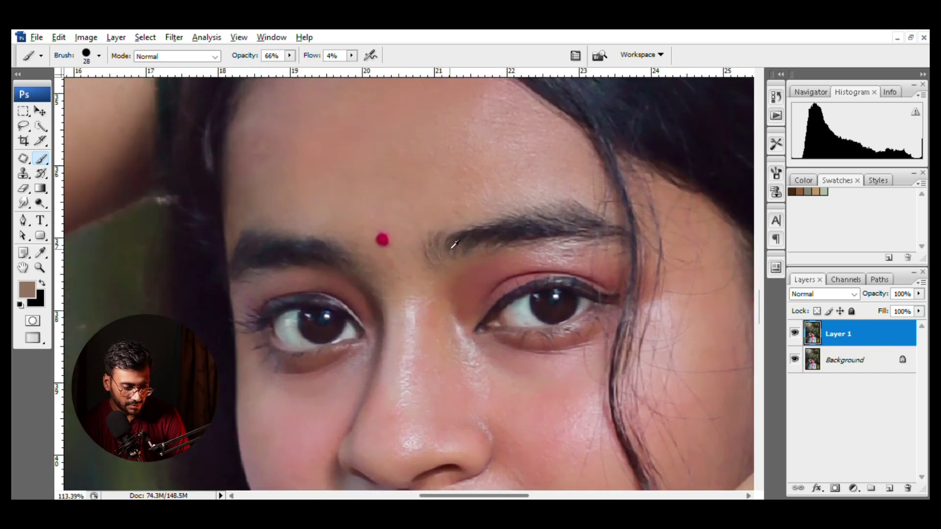
pyautogui.scroll(-3, 453, 243)
pyautogui.scroll(-2, 449, 239)
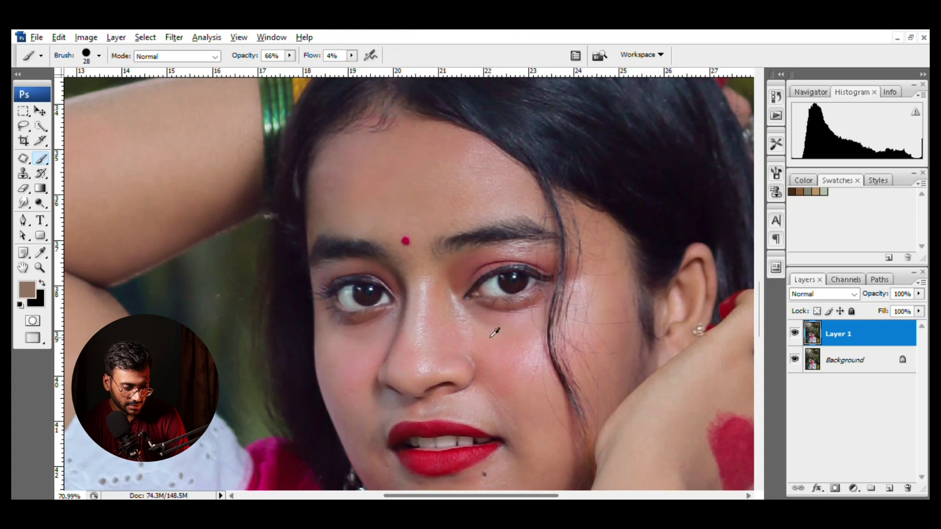
pyautogui.scroll(1, 491, 314)
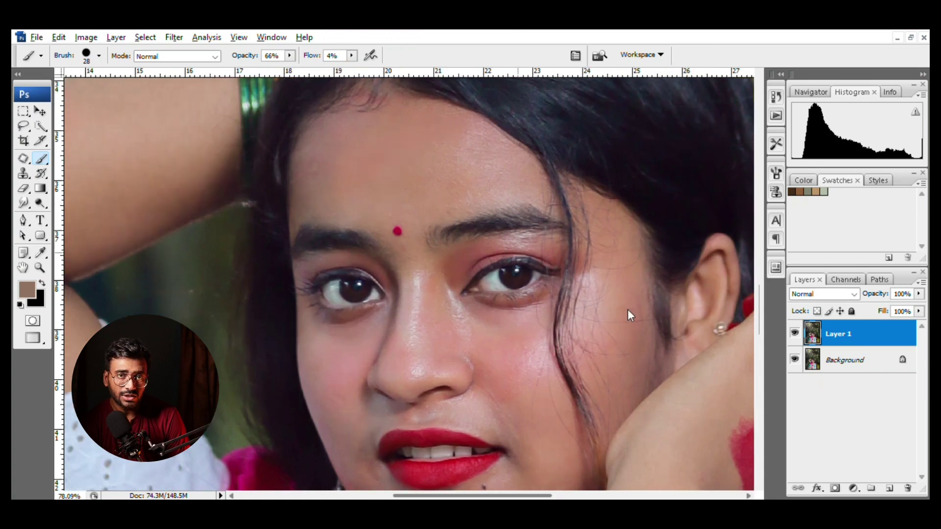
pyautogui.scroll(-5, 760, 321)
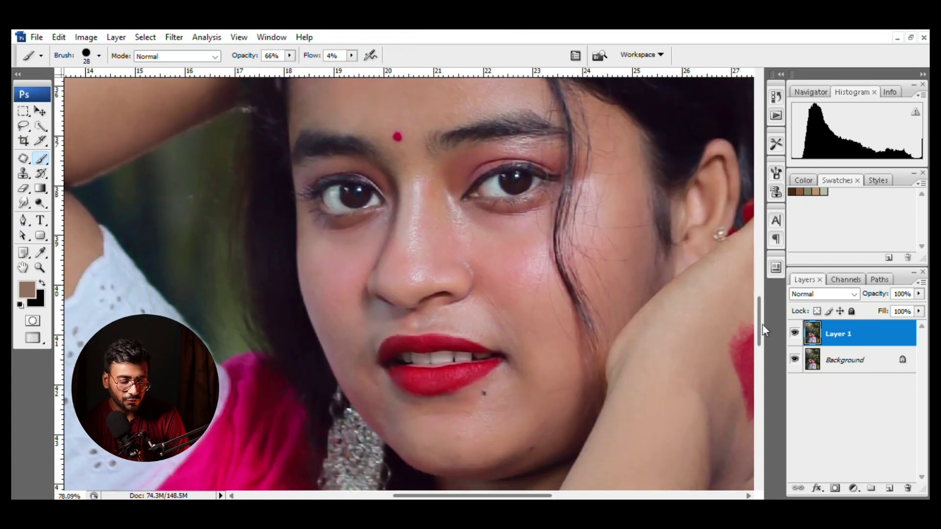
pyautogui.scroll(3, 761, 322)
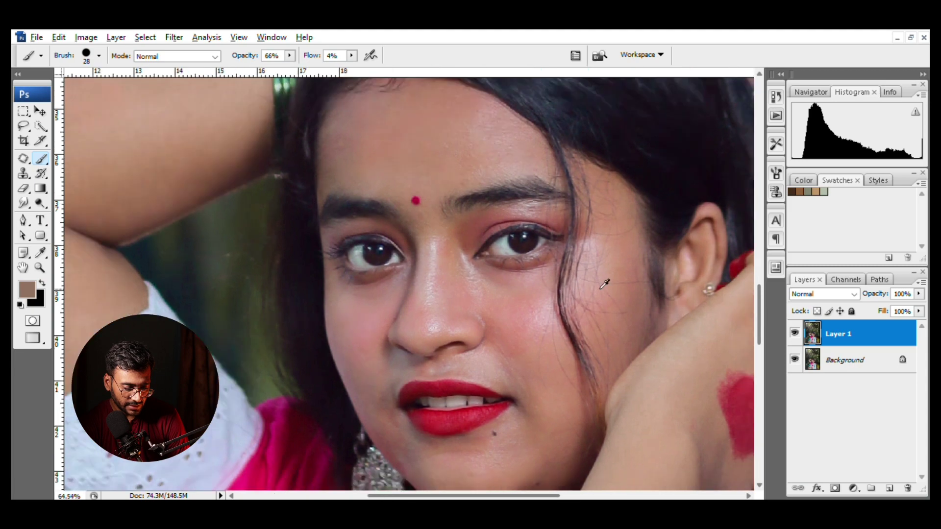
pyautogui.hotkey('ctrl', '0')
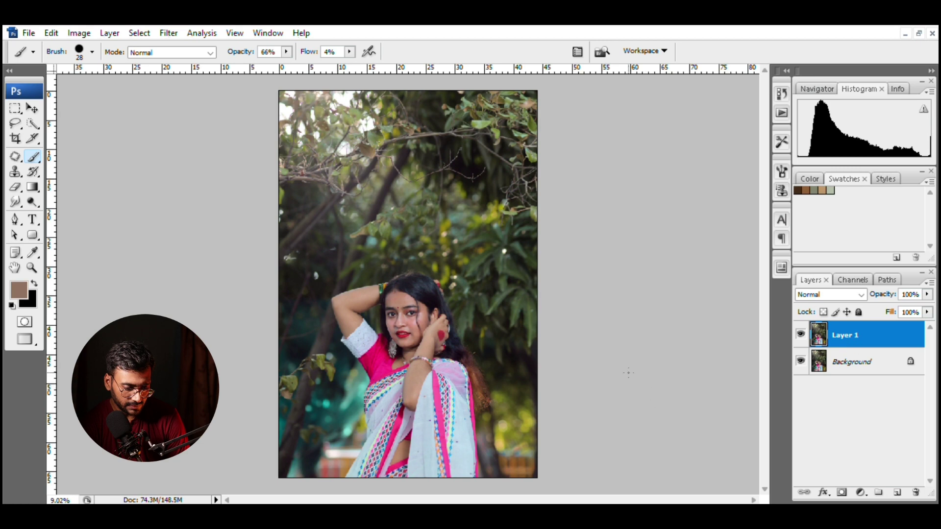
# Step: Duplicate Layer 1 and rename the copy 'background'
pyautogui.hotkey('ctrl', 'j')
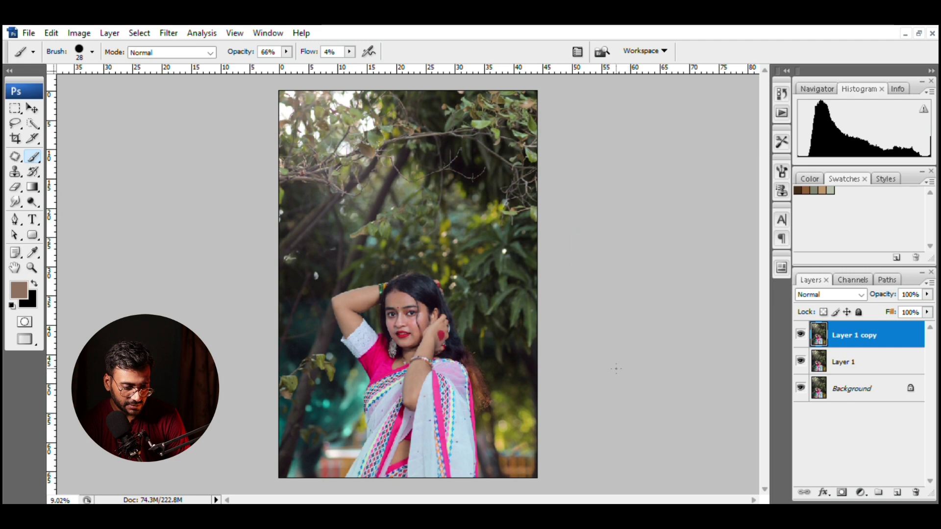
pyautogui.doubleClick(853, 336)
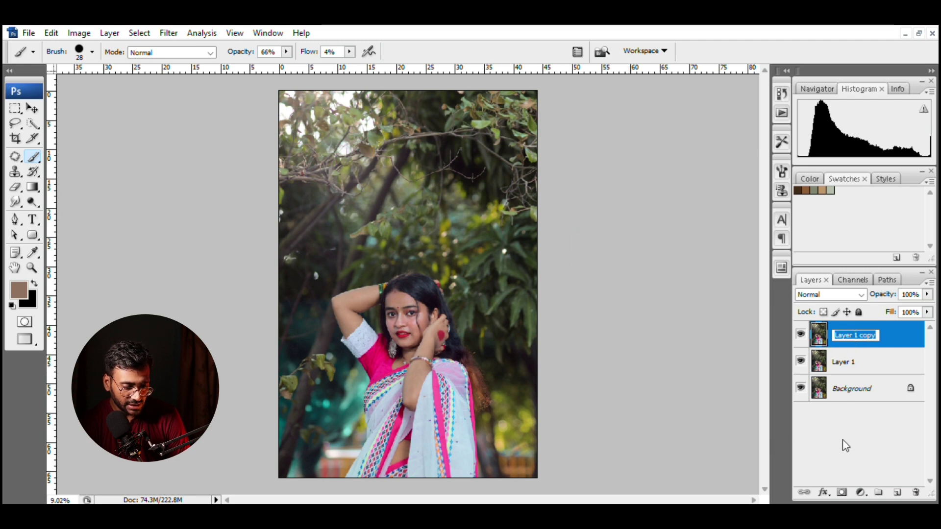
pyautogui.write('backgrou')
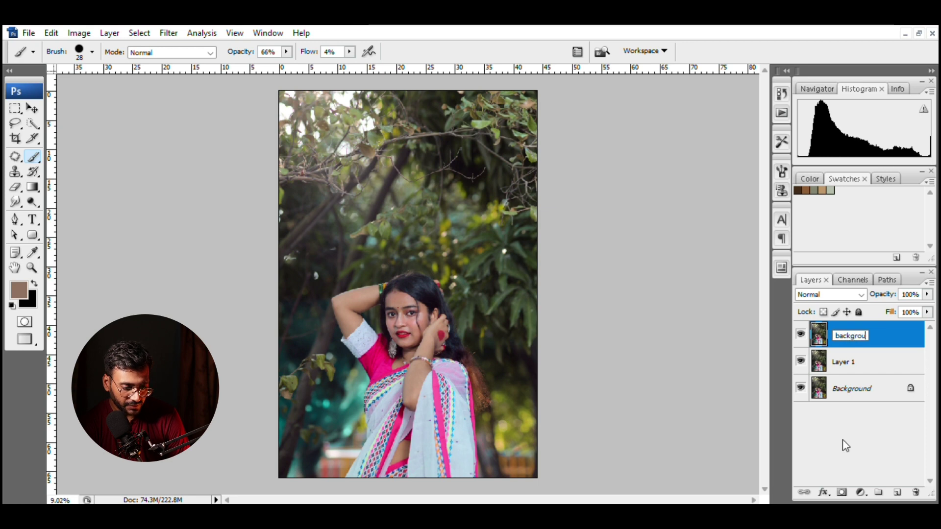
pyautogui.write('nd')
pyautogui.press('Return')
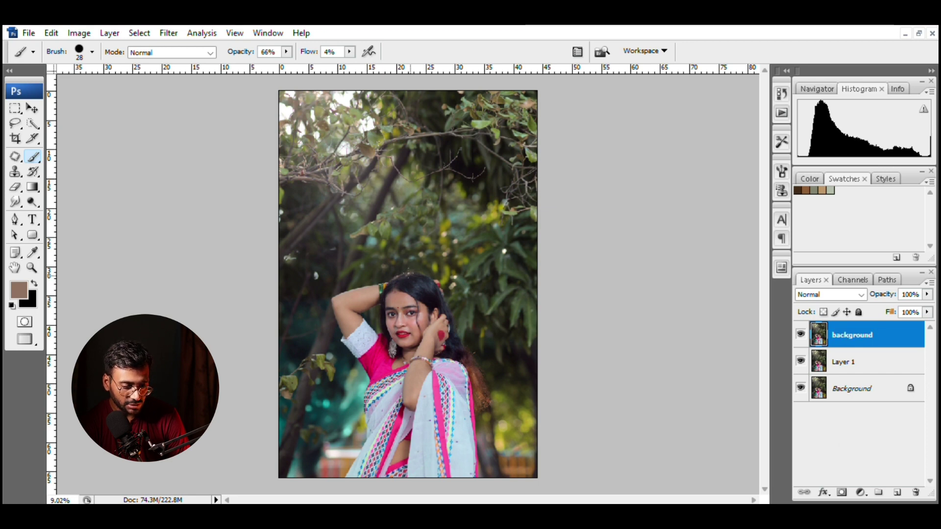
pyautogui.click(32, 124)
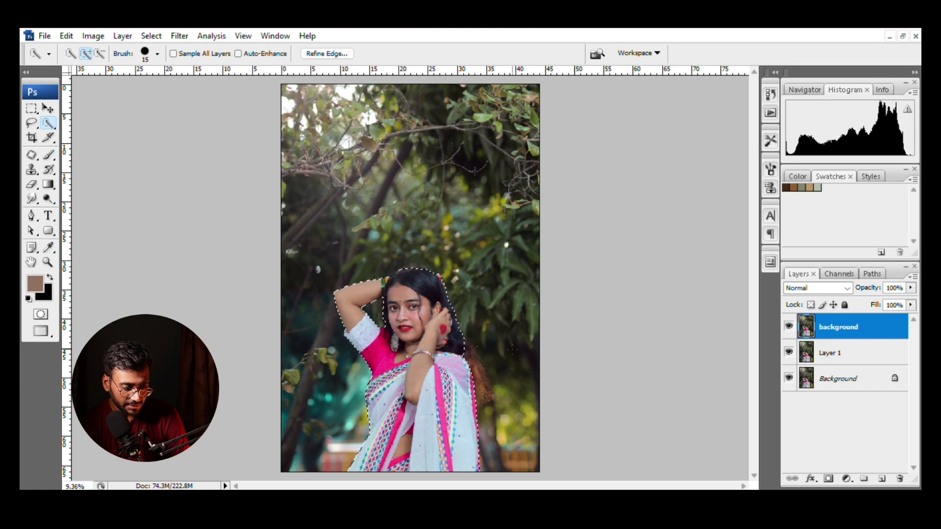
# Step: Invert the subject selection and darken the background with a -40 Brightness/Contrast layer
pyautogui.hotkey('ctrl', 'shift', 'i')
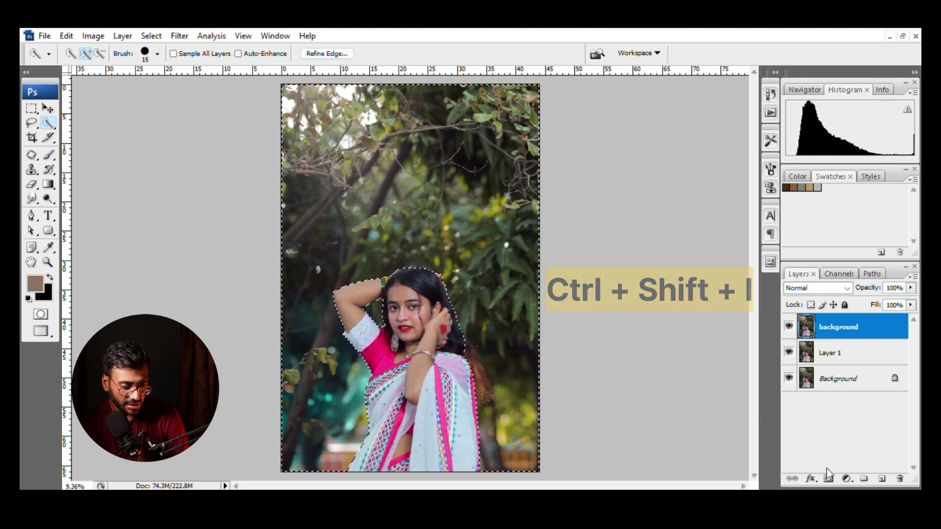
pyautogui.click(847, 479)
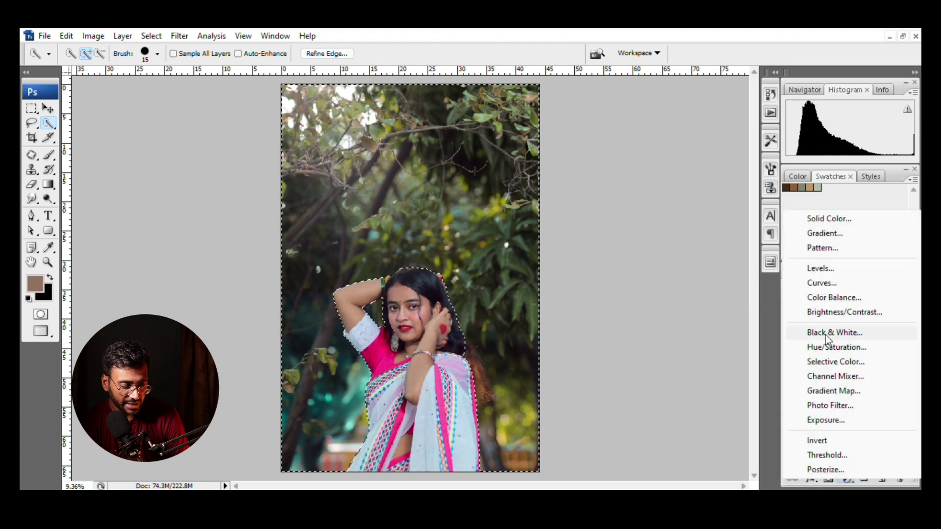
pyautogui.click(830, 314)
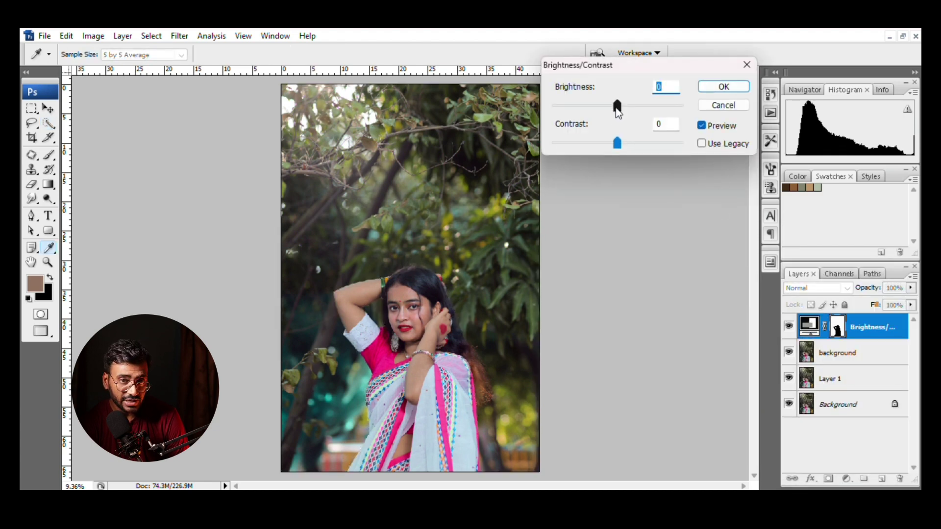
pyautogui.moveTo(618, 110)
pyautogui.mouseDown()
pyautogui.moveTo(604, 114)
pyautogui.moveTo(606, 100)
pyautogui.mouseUp()
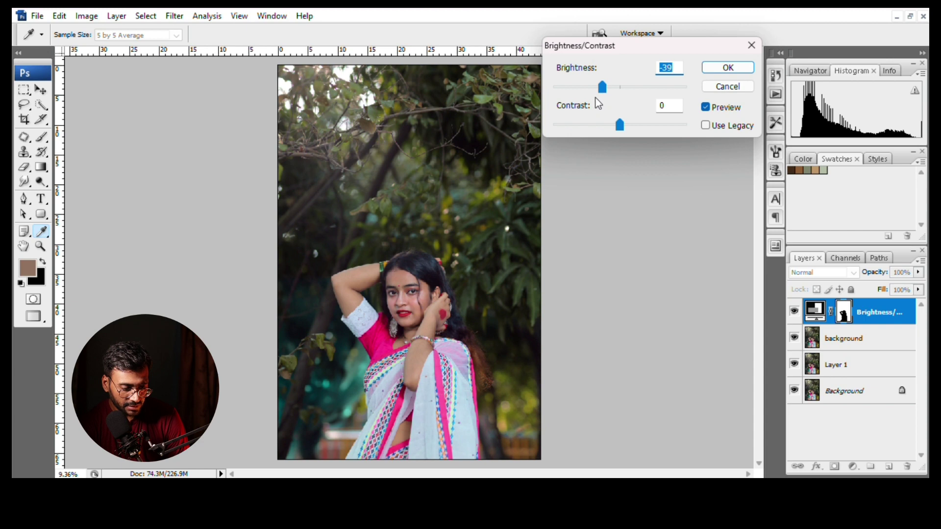
pyautogui.write('-40')
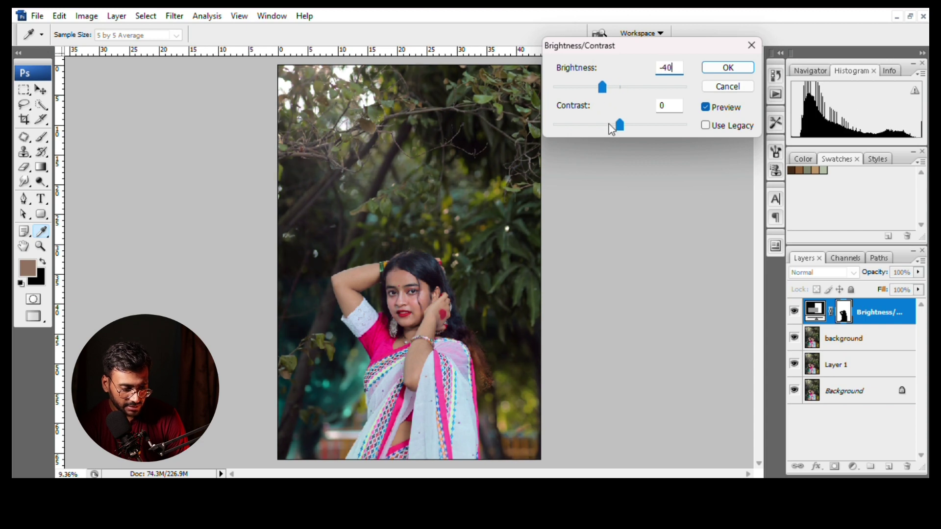
pyautogui.press('Tab')
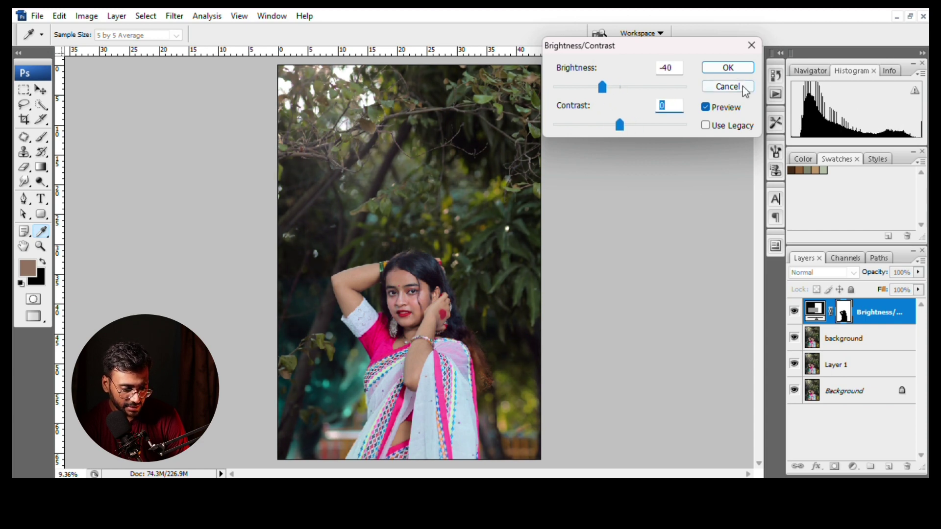
pyautogui.click(728, 67)
pyautogui.press('w')
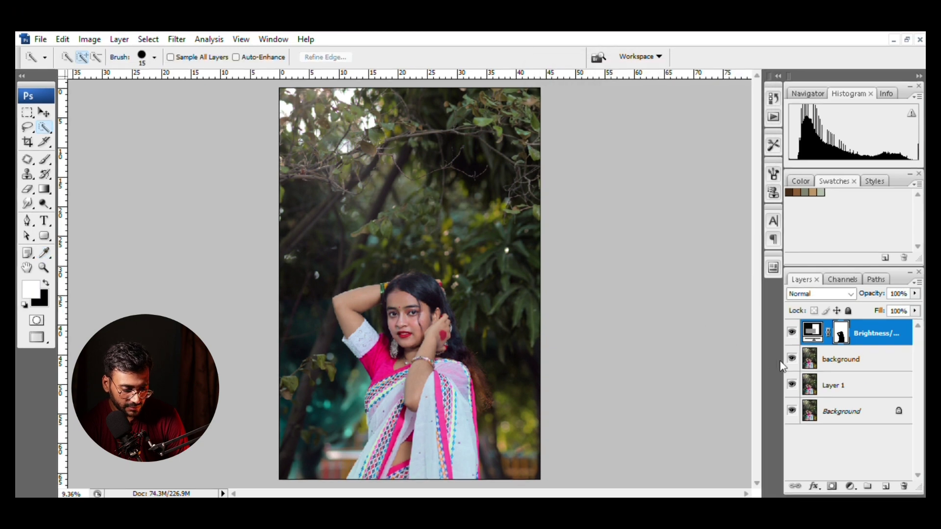
# Step: Group the Brightness/Contrast, background and Layer 1 layers into Group 1
pyautogui.click(792, 333)
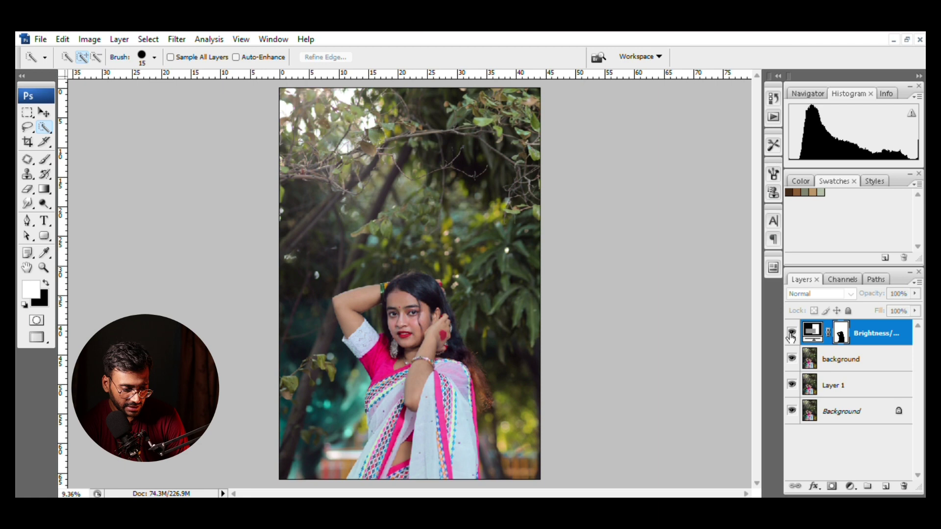
pyautogui.click(792, 333)
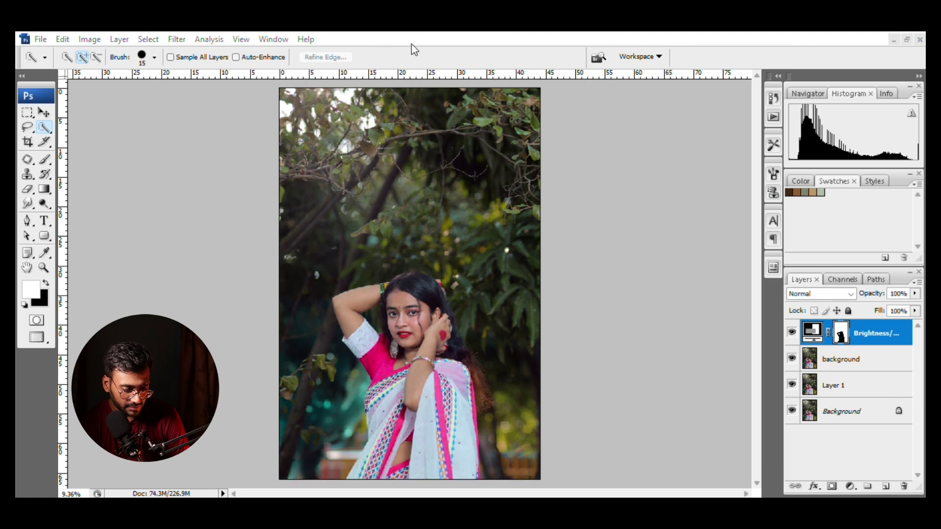
pyautogui.press('b')
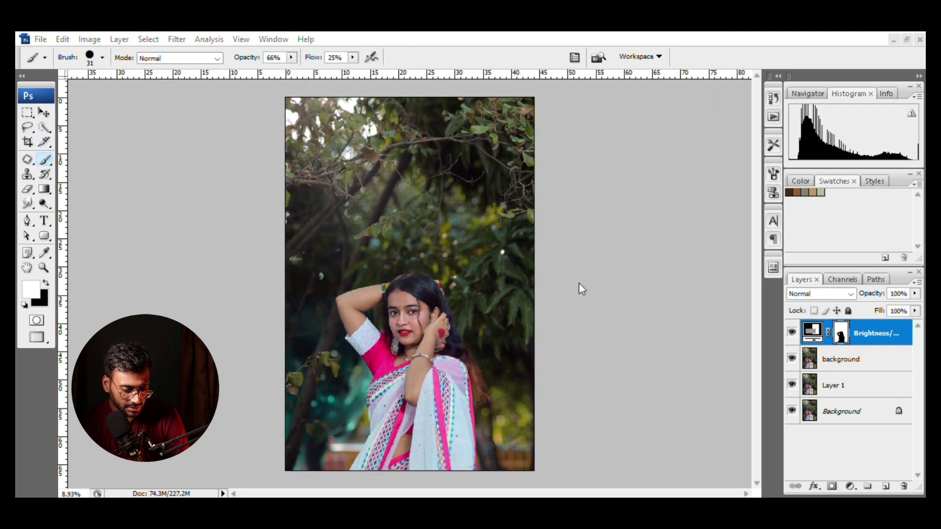
pyautogui.keyDown('ctrl'); pyautogui.click(853, 365); pyautogui.keyUp('ctrl')
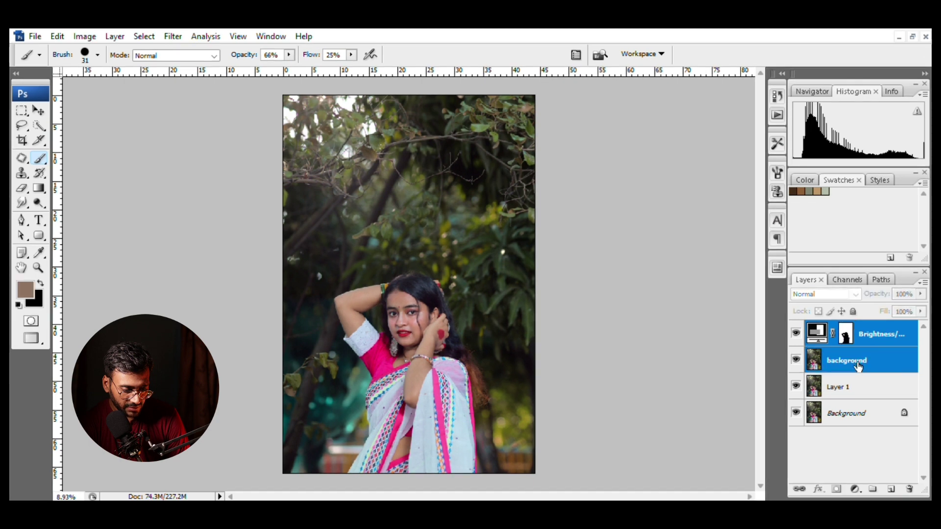
pyautogui.keyDown('ctrl'); pyautogui.click(853, 391); pyautogui.keyUp('ctrl')
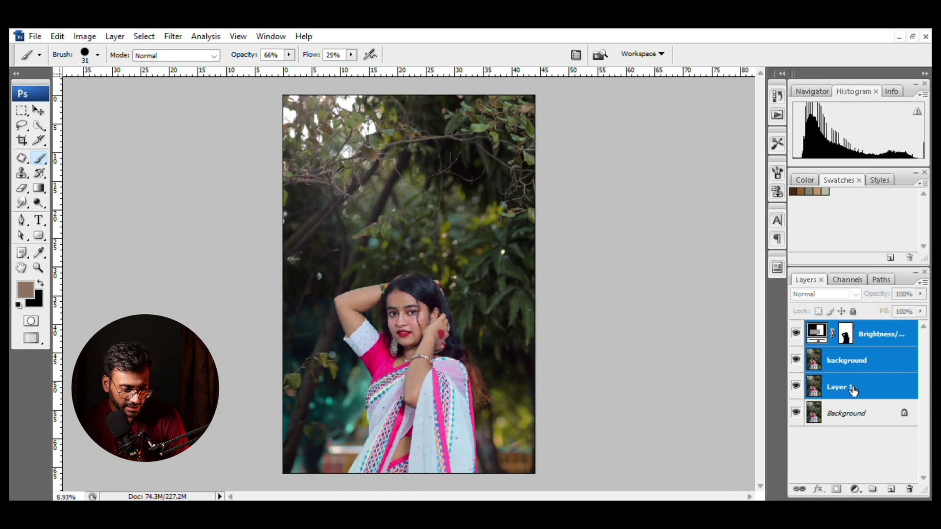
pyautogui.moveTo(857, 388); pyautogui.dragTo(873, 490)
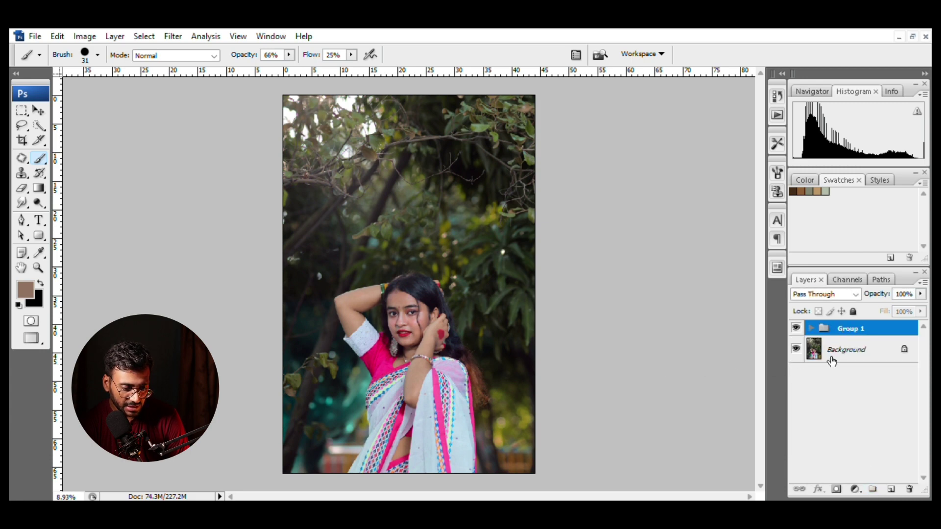
# Step: Toggle Group 1's visibility to compare the edits with the original
pyautogui.click(848, 355)
pyautogui.click(796, 328)
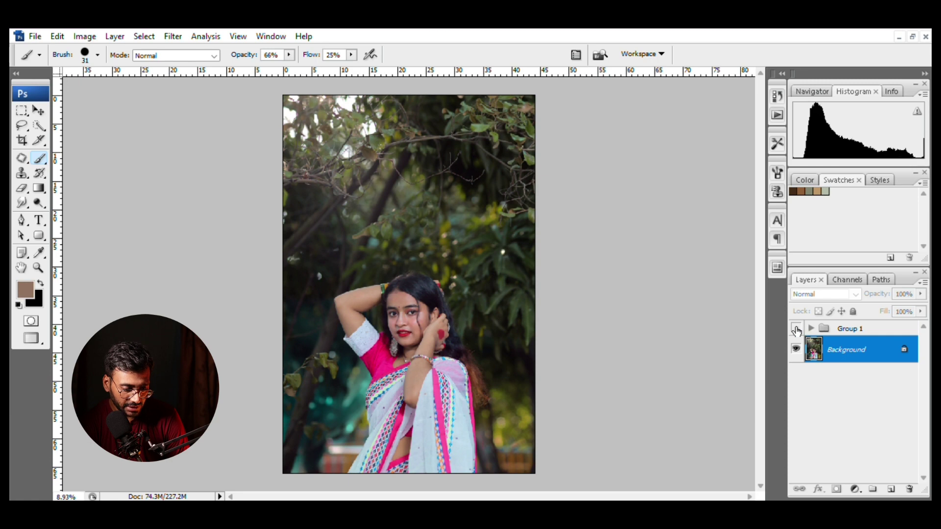
pyautogui.click(796, 329)
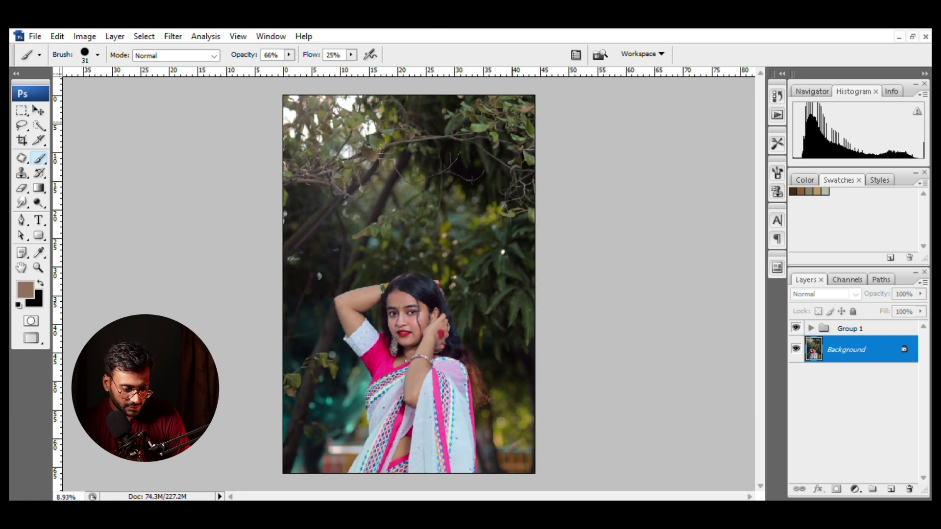
# Step: Stamp visible layers into Layer 2 and add a Levels layer with inputs 9 and 246
pyautogui.hotkey('ctrl', 'shift', 'alt', 'e')
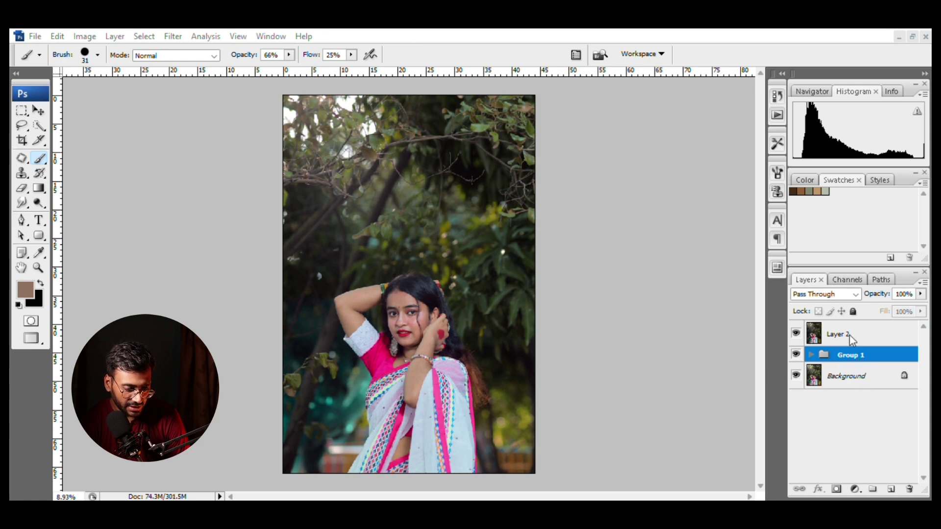
pyautogui.click(839, 343)
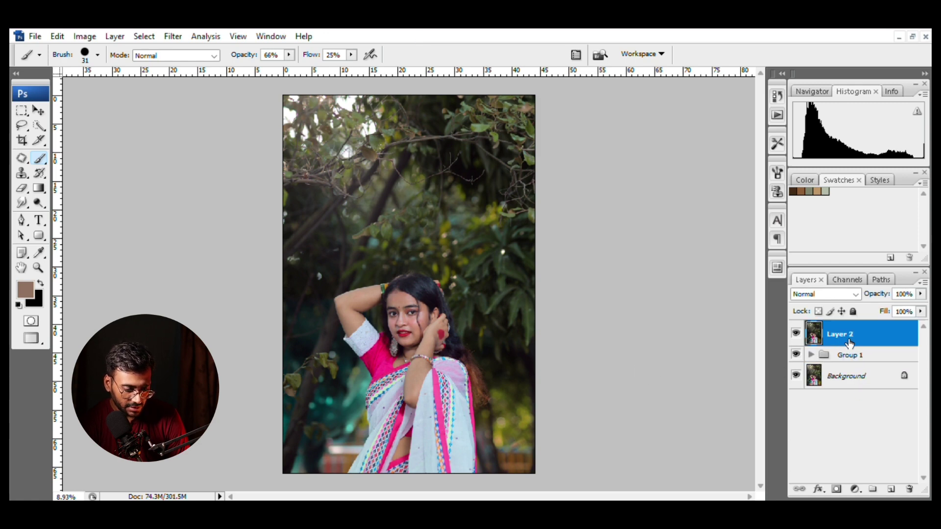
pyautogui.click(852, 491)
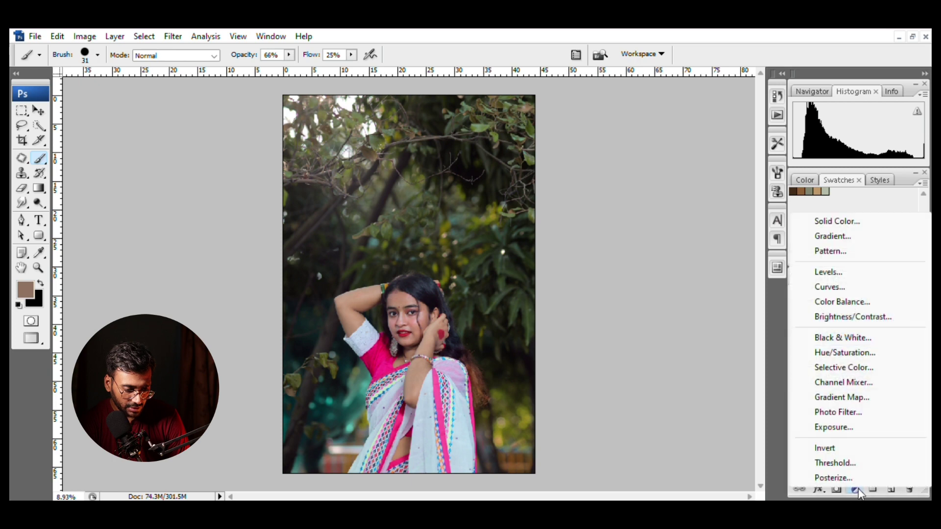
pyautogui.click(840, 273)
pyautogui.moveTo(561, 190); pyautogui.dragTo(565, 192)
pyautogui.moveTo(726, 191); pyautogui.dragTo(720, 192)
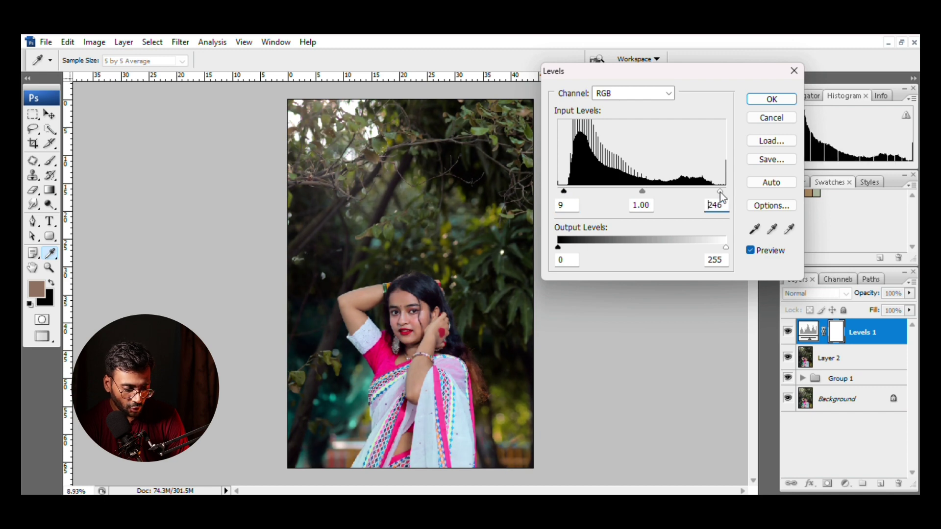
pyautogui.press('Return')
pyautogui.press('b')
pyautogui.press('d')
pyautogui.press('x')
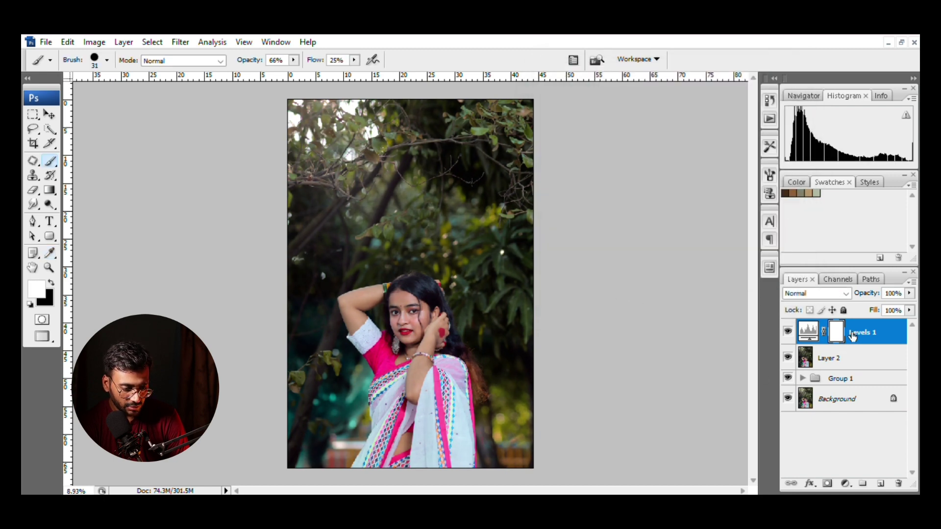
pyautogui.click(845, 484)
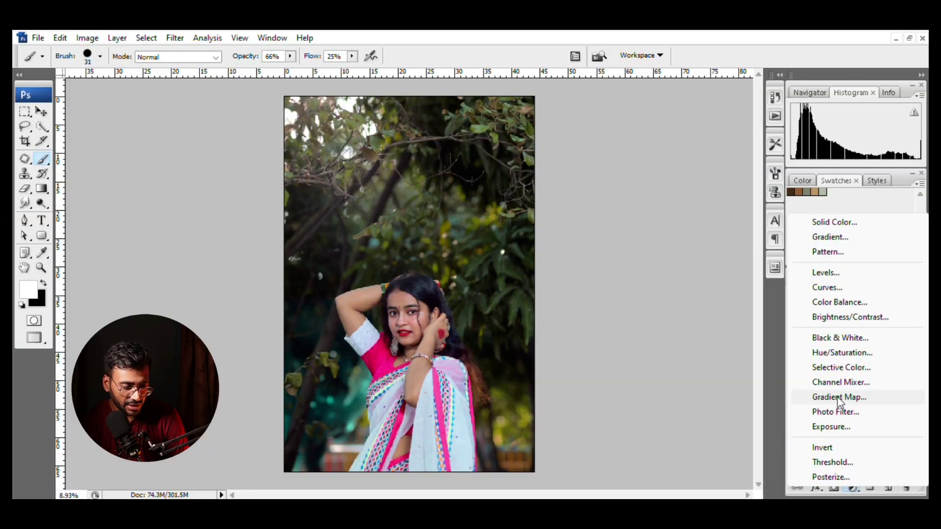
# Step: Add a Gradient Map layer with a black-to-white gradient
pyautogui.click(840, 398)
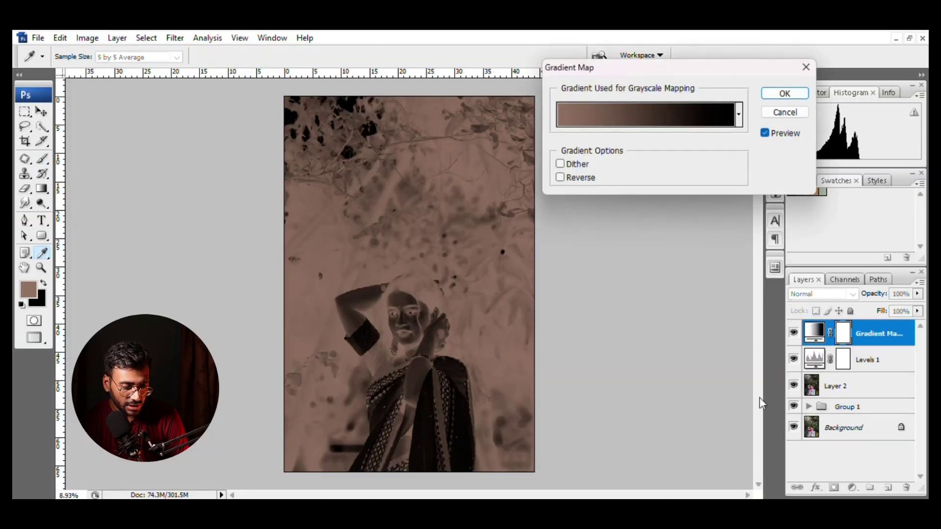
pyautogui.click(656, 123)
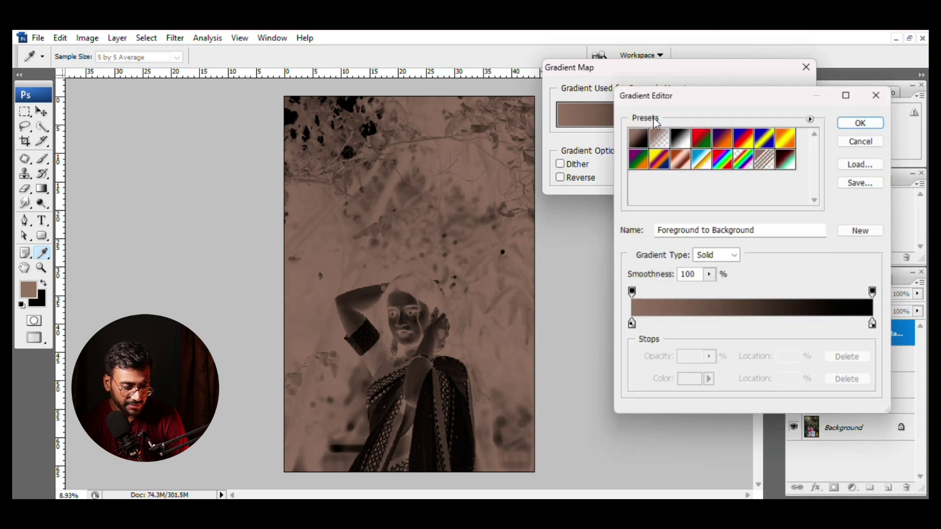
pyautogui.click(630, 326)
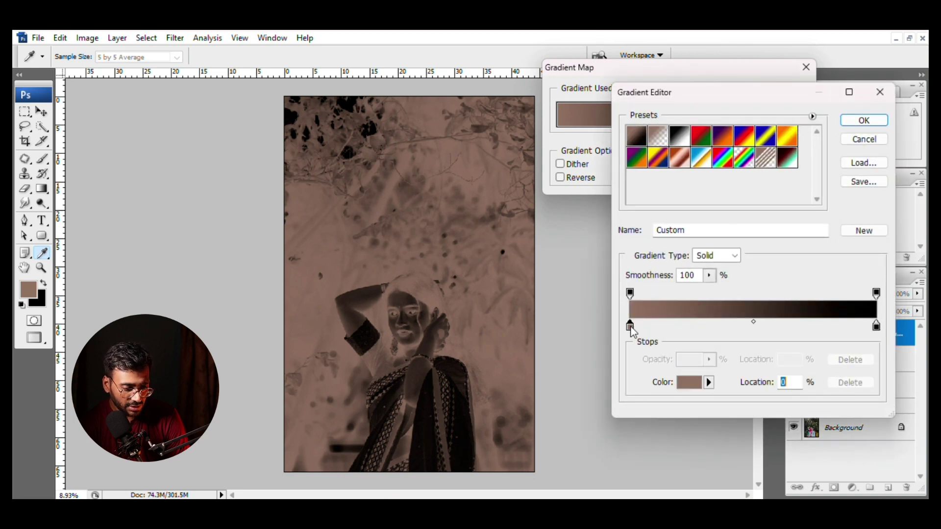
pyautogui.click(688, 383)
pyautogui.moveTo(740, 296); pyautogui.dragTo(763, 317)
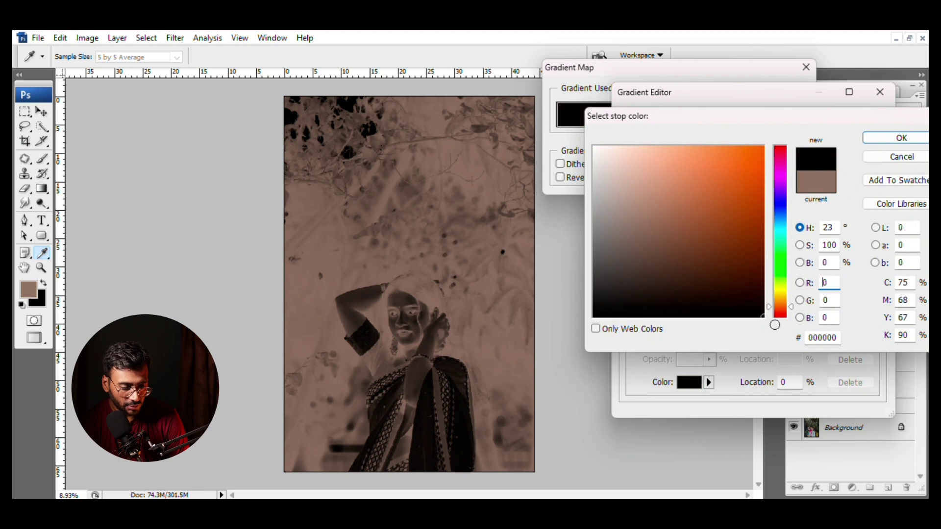
pyautogui.click(896, 138)
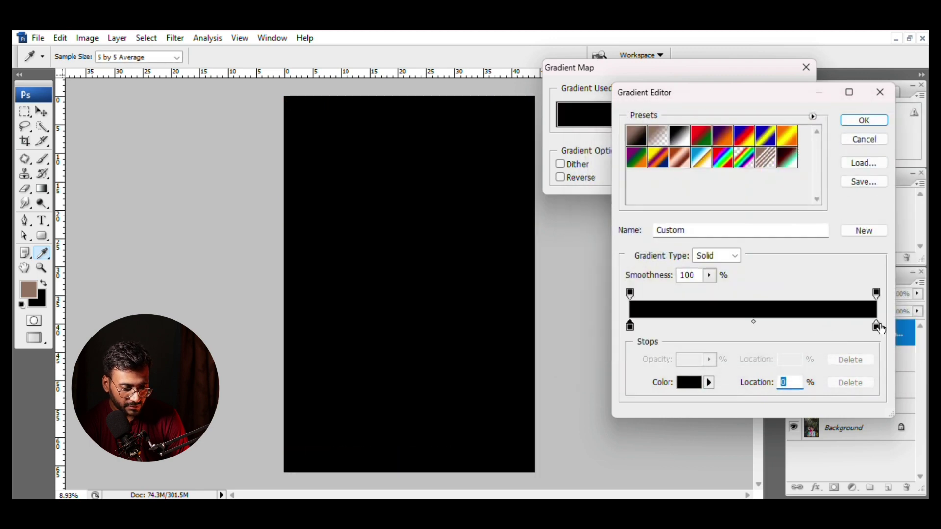
pyautogui.click(878, 328)
pyautogui.click(690, 383)
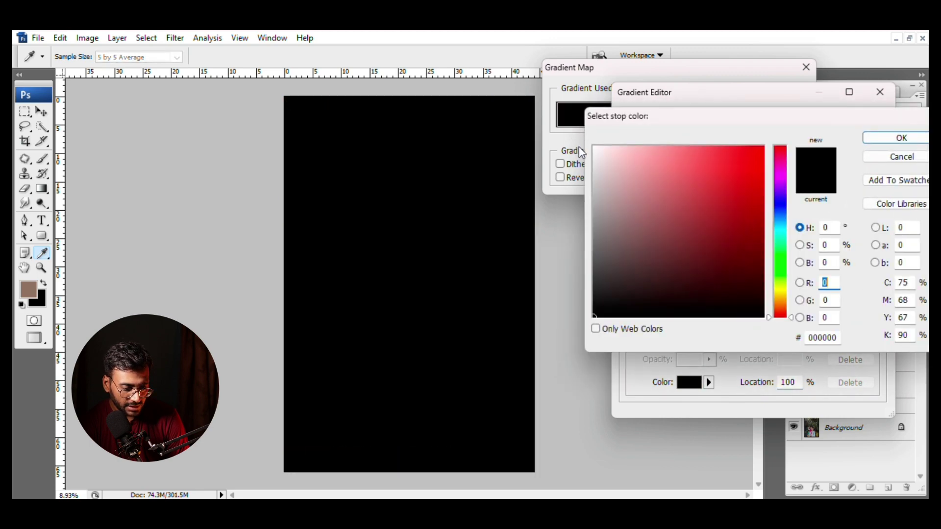
pyautogui.moveTo(600, 151); pyautogui.dragTo(593, 146)
pyautogui.click(892, 140)
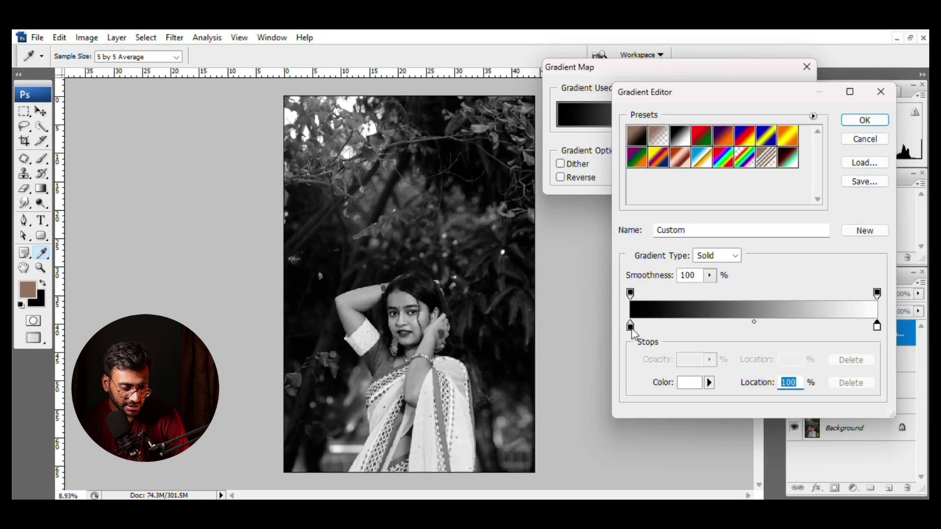
# Step: Switch the gradient type to Noise with 6% roughness
pyautogui.click(717, 255)
pyautogui.click(710, 280)
pyautogui.moveTo(711, 276); pyautogui.dragTo(684, 301)
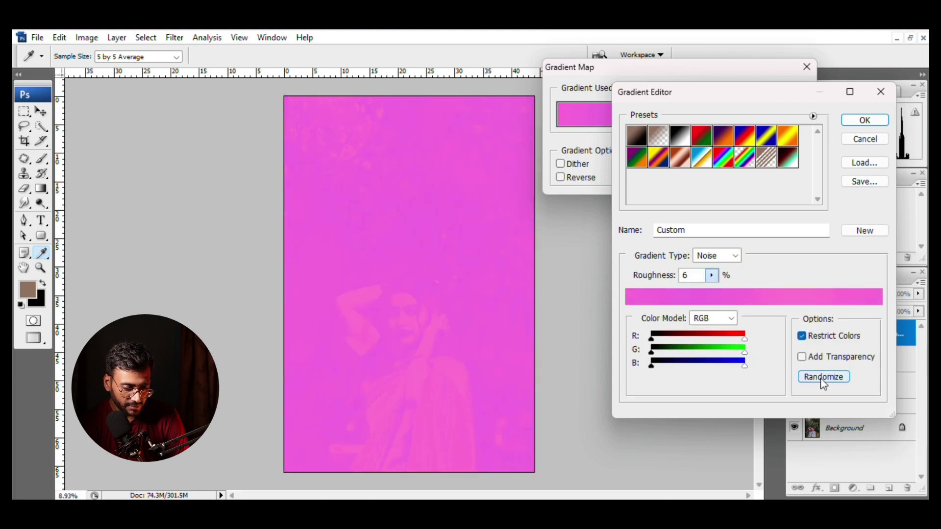
# Step: Apply a randomized noise gradient and blend the layer in Soft Light at 42% opacity
pyautogui.click(821, 378)
pyautogui.click(821, 378)
pyautogui.click(865, 120)
pyautogui.press('Return')
pyautogui.click(823, 294)
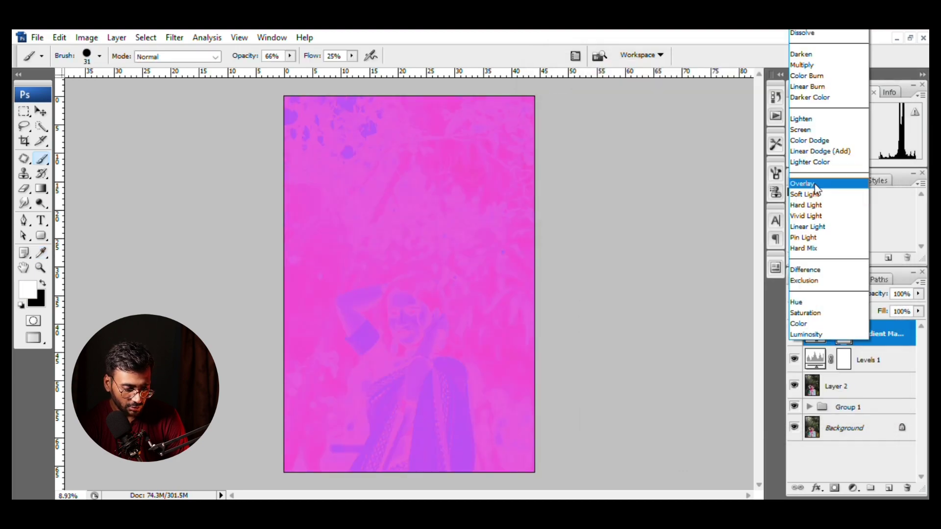
pyautogui.click(808, 192)
pyautogui.moveTo(918, 294); pyautogui.dragTo(890, 316)
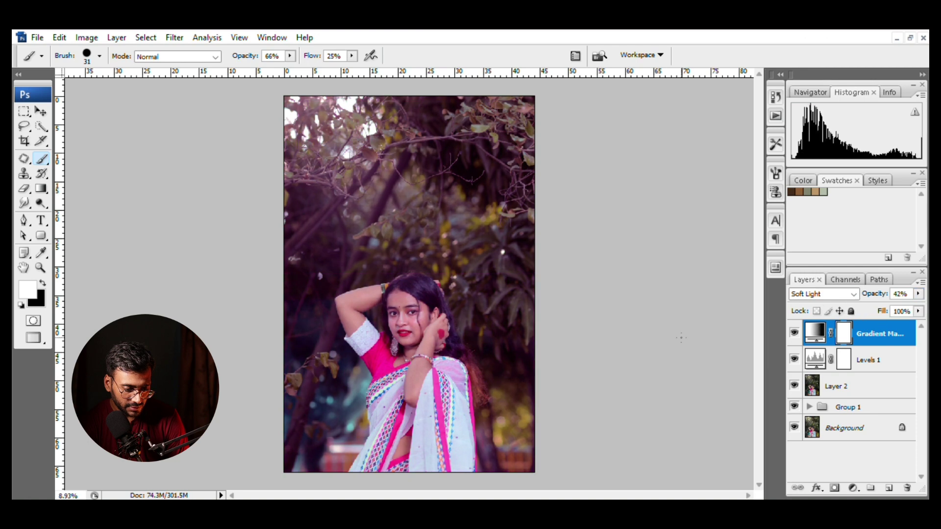
# Step: Re-randomize the gradient to salmon-to-green and lower the layer's fill to 30%
pyautogui.doubleClick(815, 333)
pyautogui.click(583, 113)
pyautogui.click(824, 377)
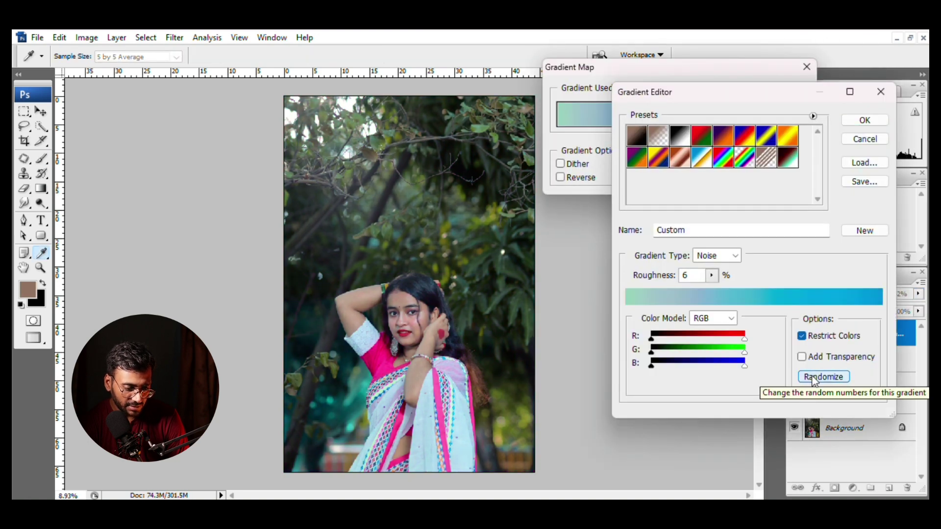
pyautogui.click(813, 378)
pyautogui.click(814, 377)
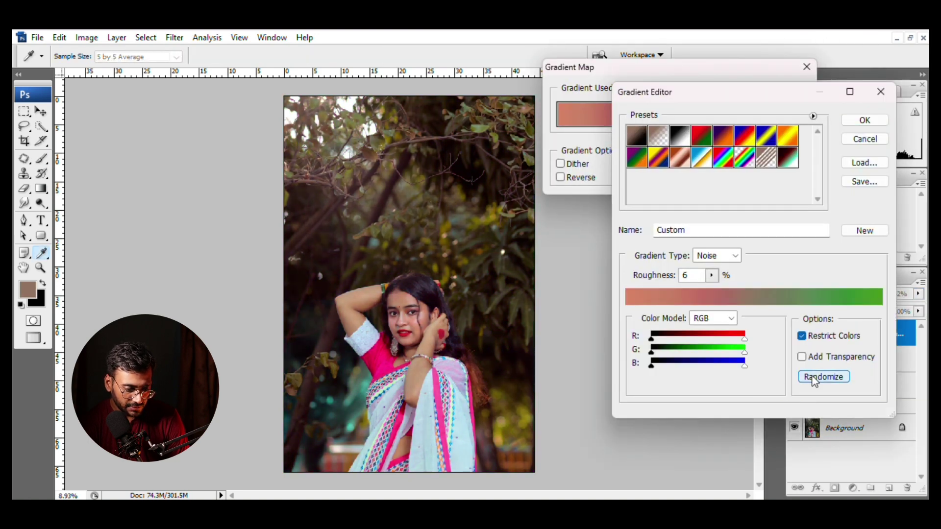
pyautogui.click(814, 378)
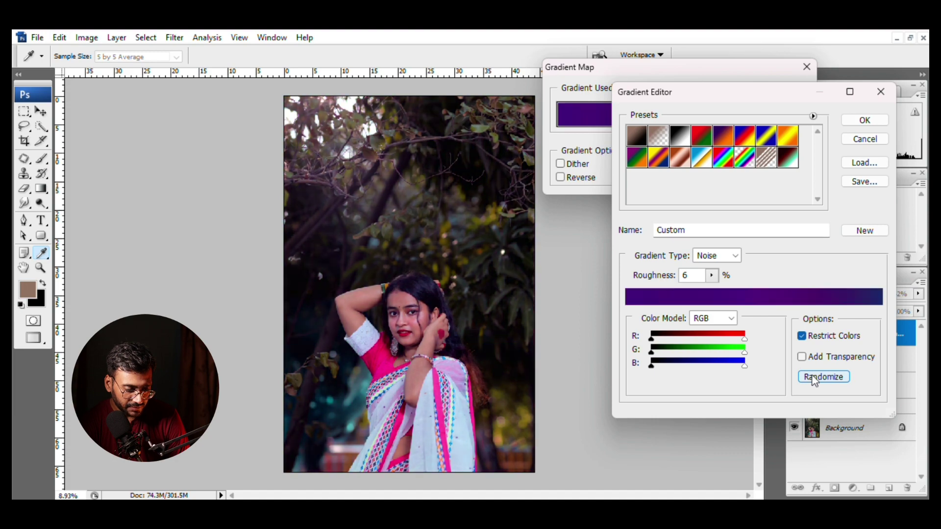
pyautogui.click(813, 378)
pyautogui.click(812, 378)
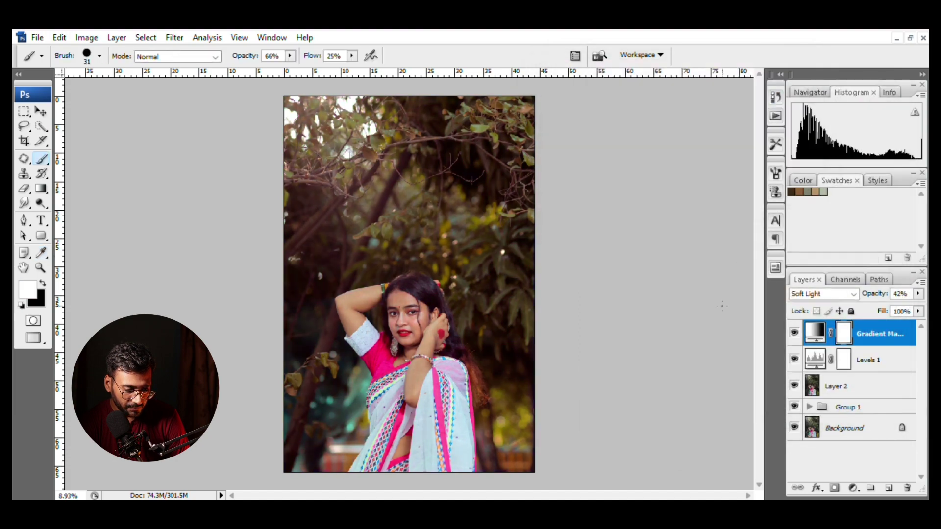
pyautogui.click(918, 311)
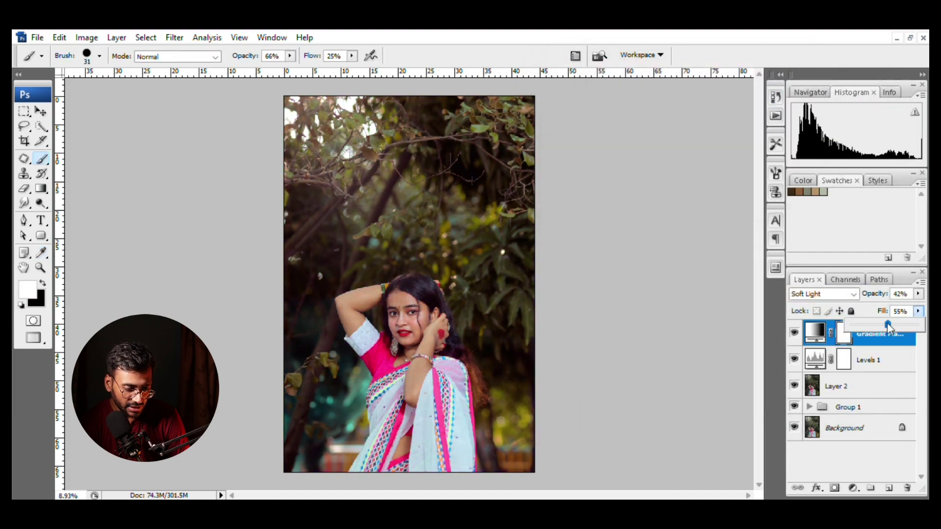
pyautogui.moveTo(887, 324); pyautogui.dragTo(870, 331)
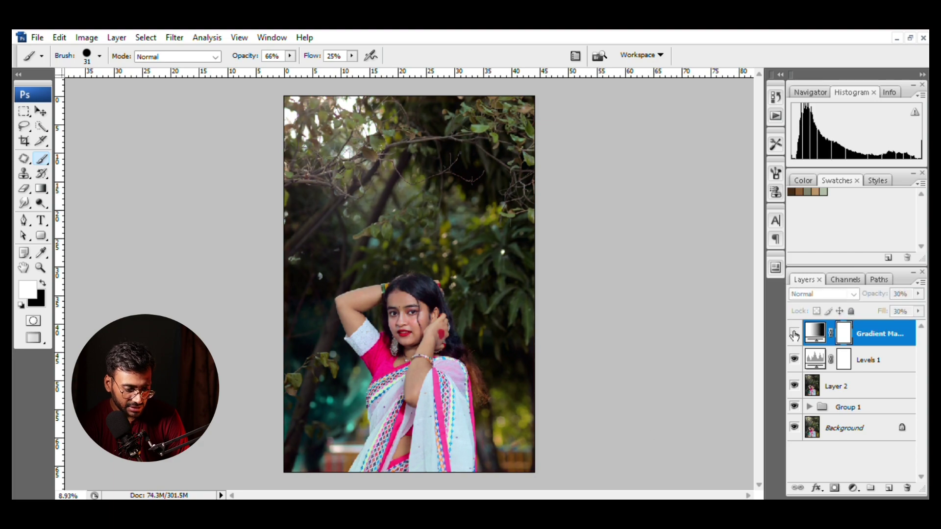
# Step: Zoom in to check the face, then stamp all visible layers into Layer 3
pyautogui.scroll(3, 417, 270)
pyautogui.scroll(2, 374, 269)
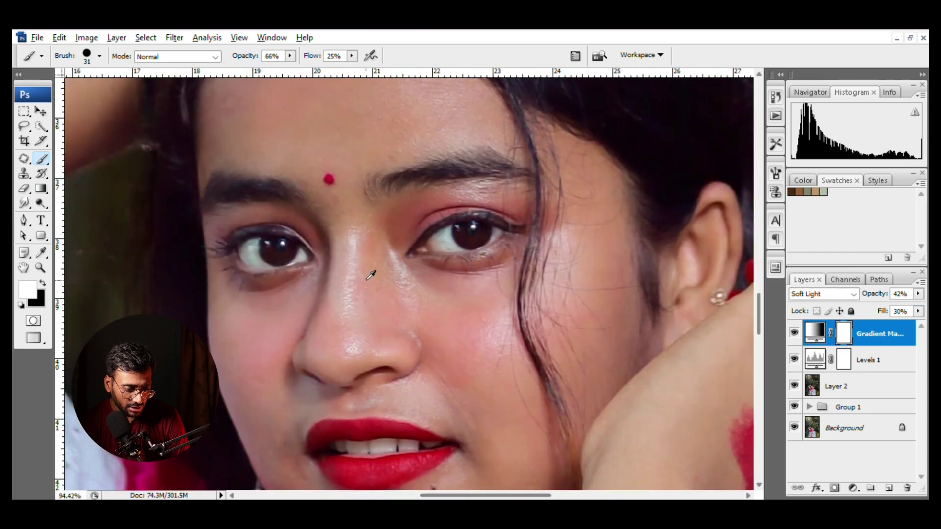
pyautogui.scroll(1, 440, 225)
pyautogui.scroll(-3, 441, 225)
pyautogui.scroll(-2, 441, 224)
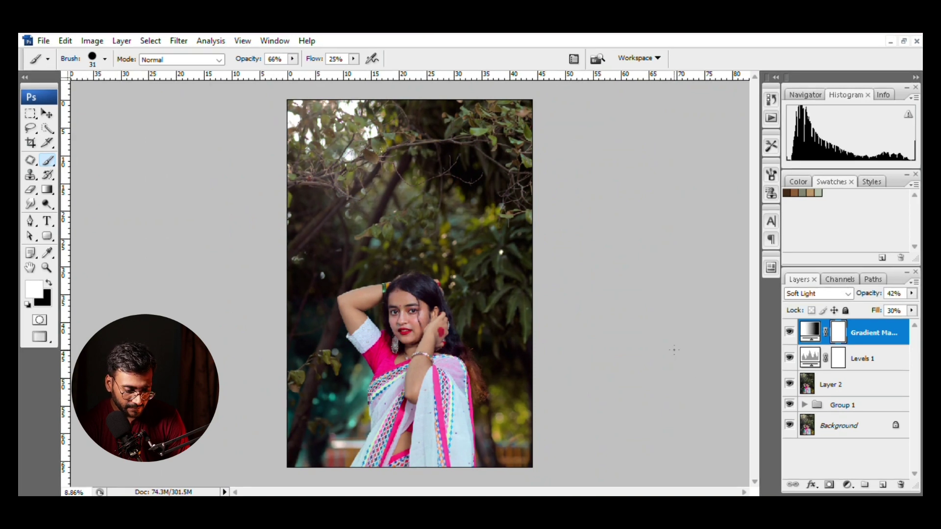
pyautogui.hotkey('ctrl', 'shift', 'alt', 'e')
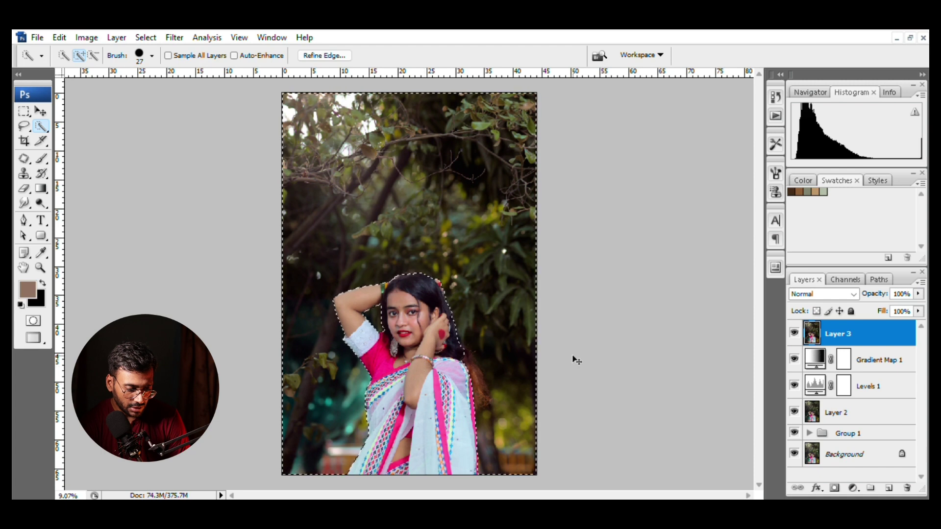
# Step: Add a Hue/Saturation layer on the background with Hue -7 and Lightness -4, then toggle it to compare
pyautogui.click(853, 488)
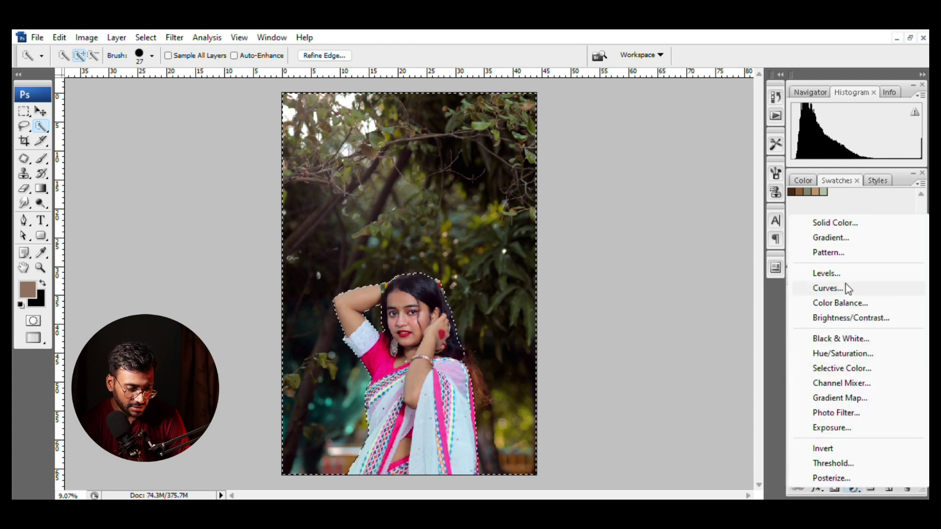
pyautogui.click(843, 353)
pyautogui.moveTo(649, 199); pyautogui.dragTo(645, 198)
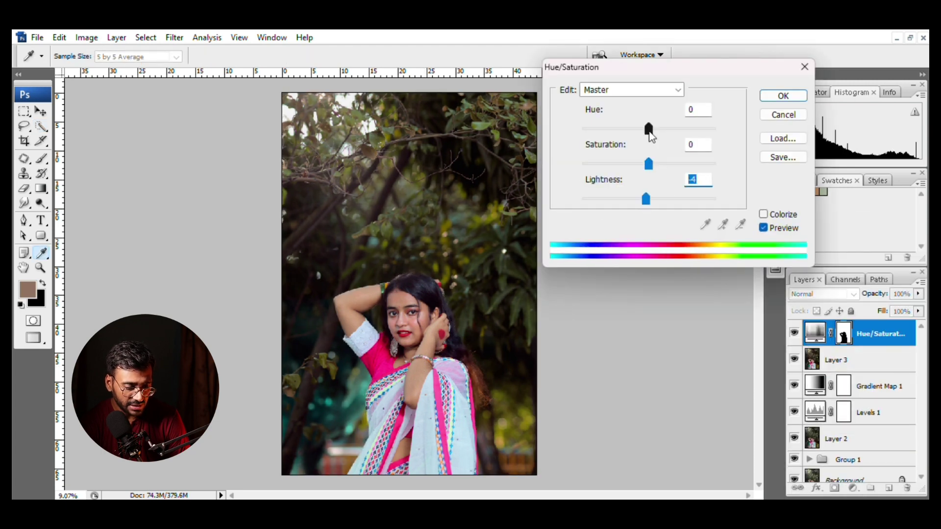
pyautogui.moveTo(649, 132); pyautogui.dragTo(637, 169)
pyautogui.click(783, 95)
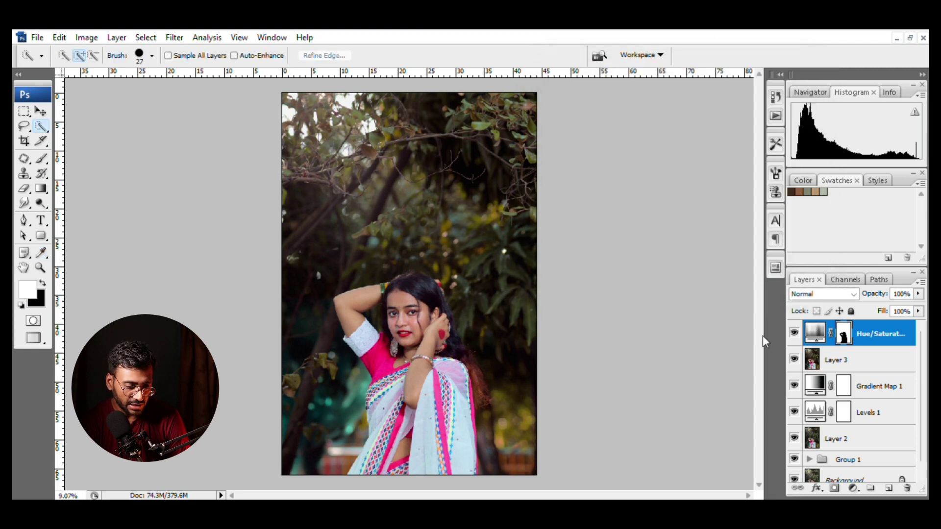
pyautogui.click(794, 334)
# Step: Add a new empty Layer 4 and clear the existing selection
pyautogui.press('b')
pyautogui.press('x')
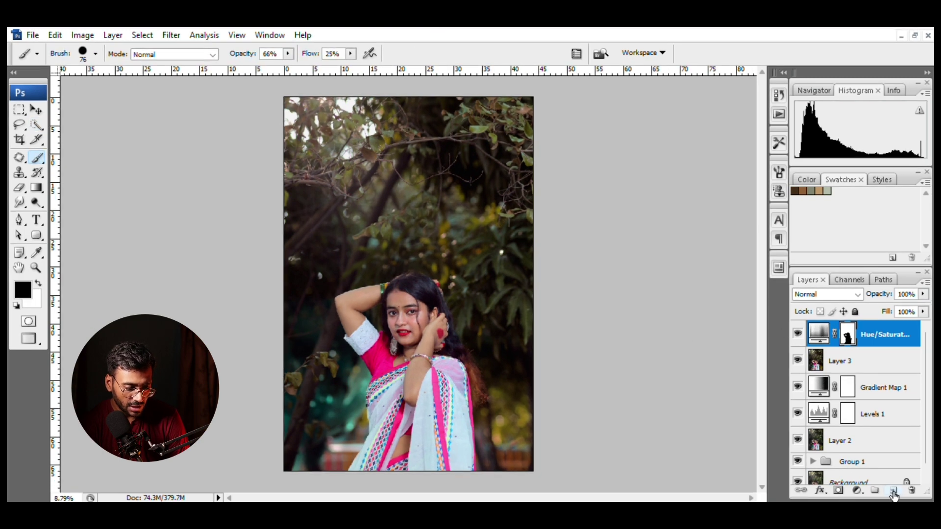
pyautogui.click(893, 492)
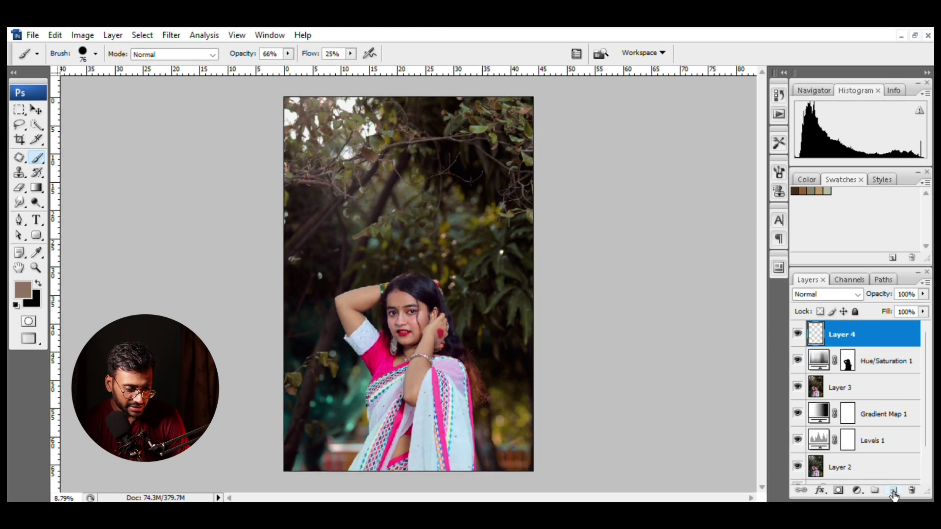
pyautogui.click(37, 125)
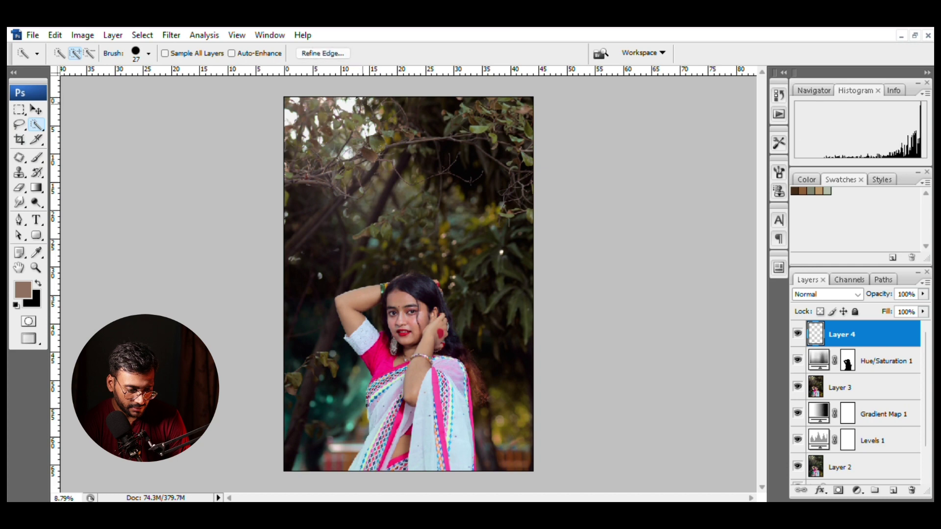
pyautogui.hotkey('ctrl', 'd')
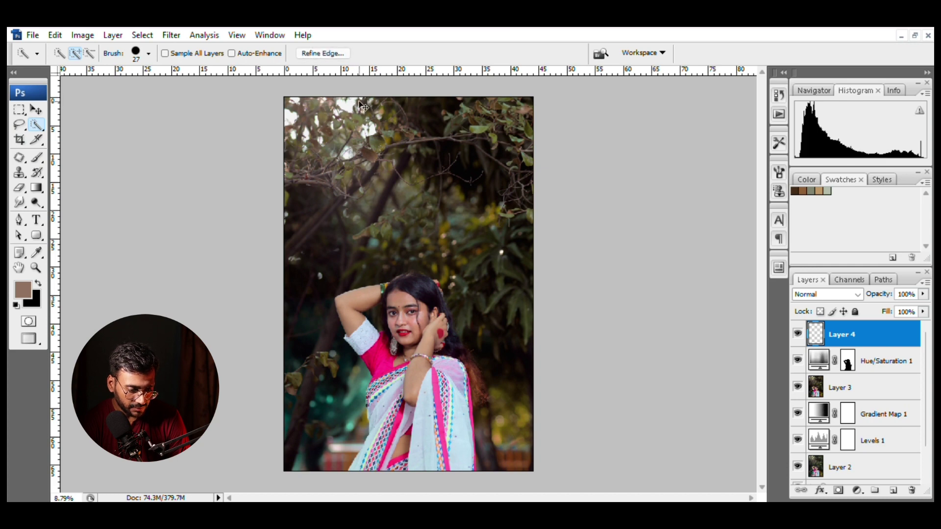
pyautogui.click(20, 125)
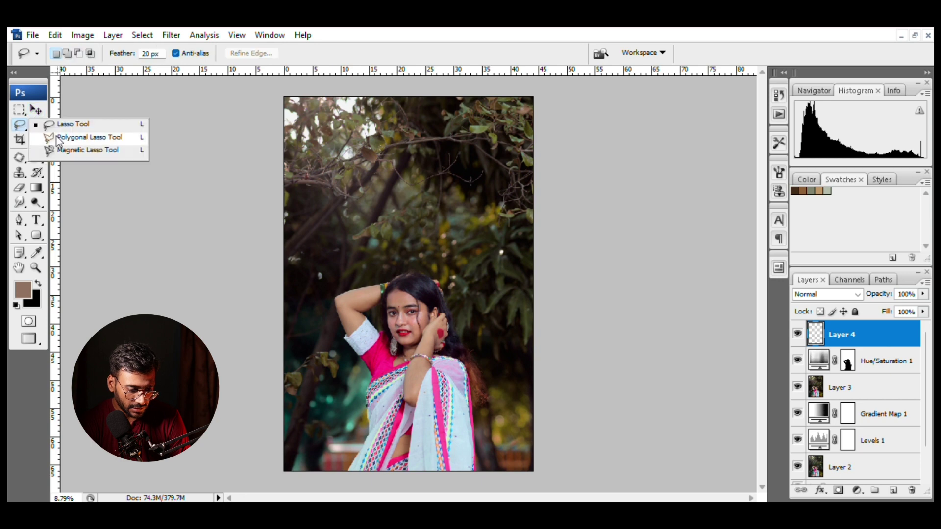
pyautogui.click(73, 137)
# Step: Draw a polygonal beam-shaped selection at the photo's top-left
pyautogui.click(358, 103)
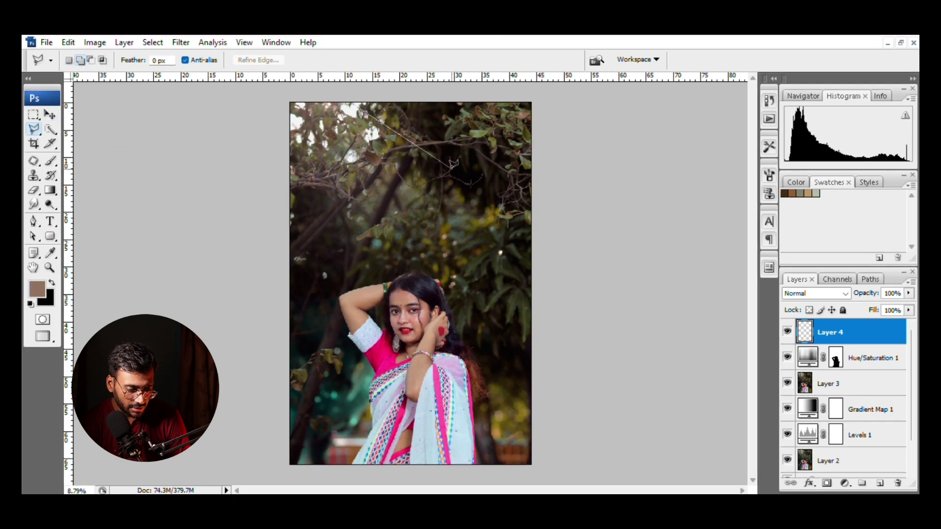
pyautogui.click(434, 157)
pyautogui.click(408, 193)
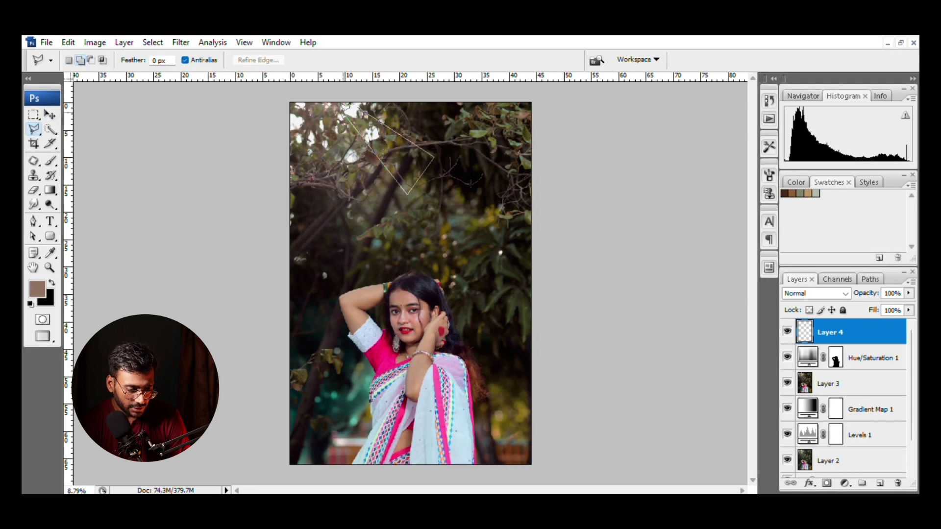
pyautogui.click(343, 105)
pyautogui.click(383, 203)
pyautogui.click(331, 244)
pyautogui.doubleClick(305, 112)
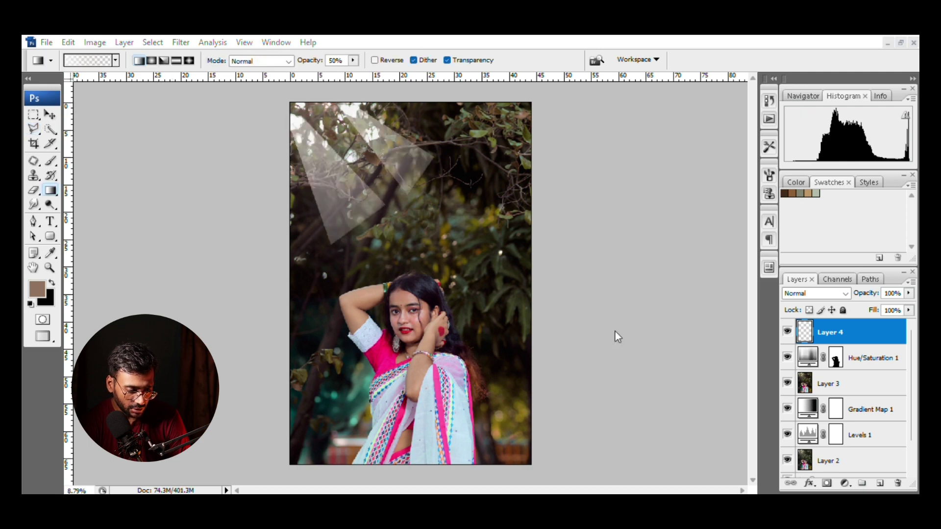
# Step: Soften the light beam with a Gaussian Blur of about 134 px
pyautogui.moveTo(827, 310); pyautogui.dragTo(864, 310)
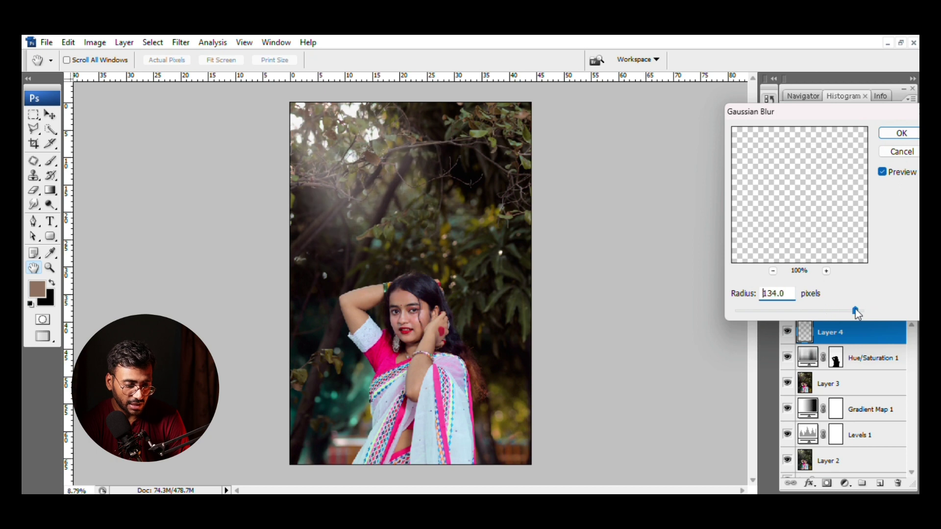
pyautogui.press('Return')
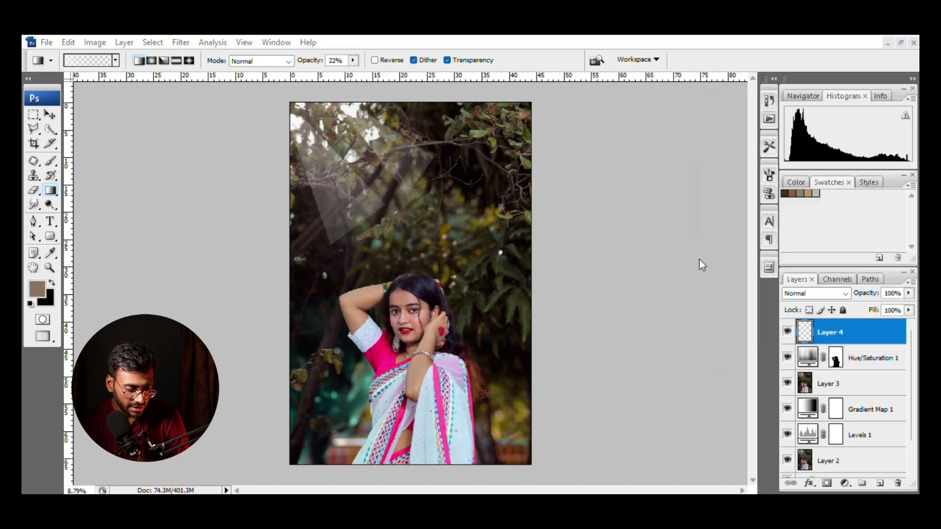
pyautogui.click(179, 45)
pyautogui.moveTo(801, 311); pyautogui.dragTo(853, 310)
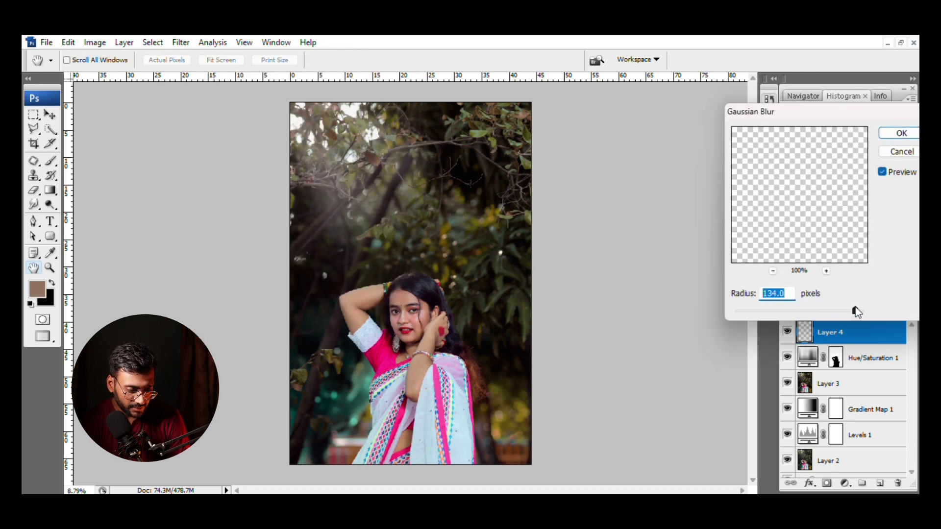
pyautogui.click(891, 138)
pyautogui.click(846, 484)
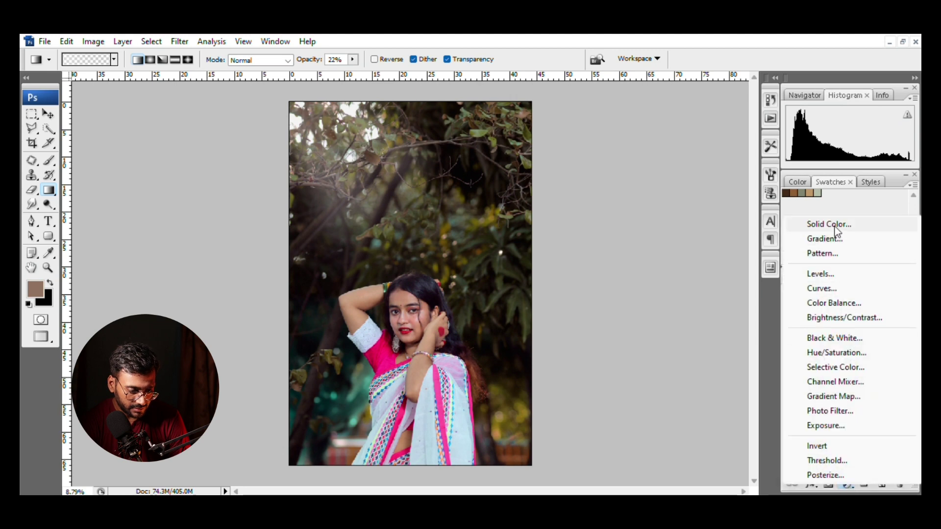
# Step: Add a Color Fill 1 solid colour layer with fill at 26% and opacity at 40%
pyautogui.click(835, 227)
pyautogui.click(892, 139)
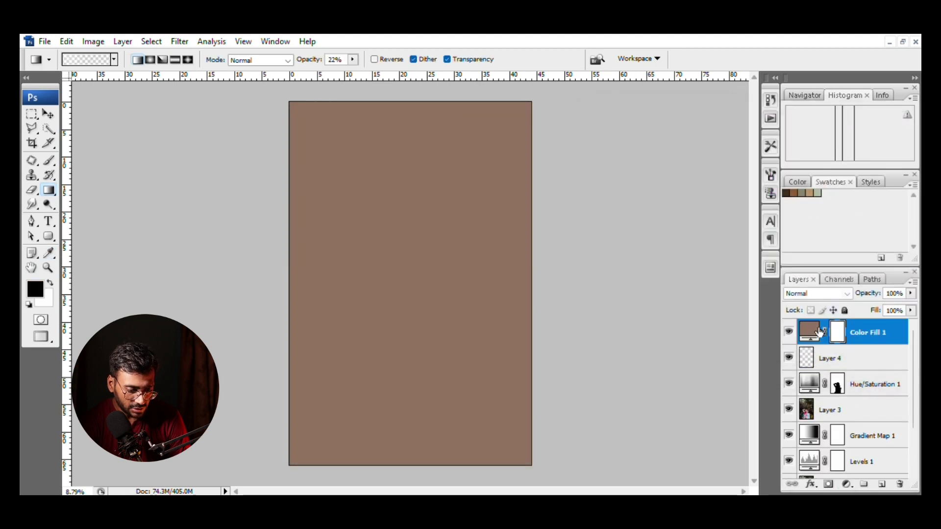
pyautogui.click(910, 296)
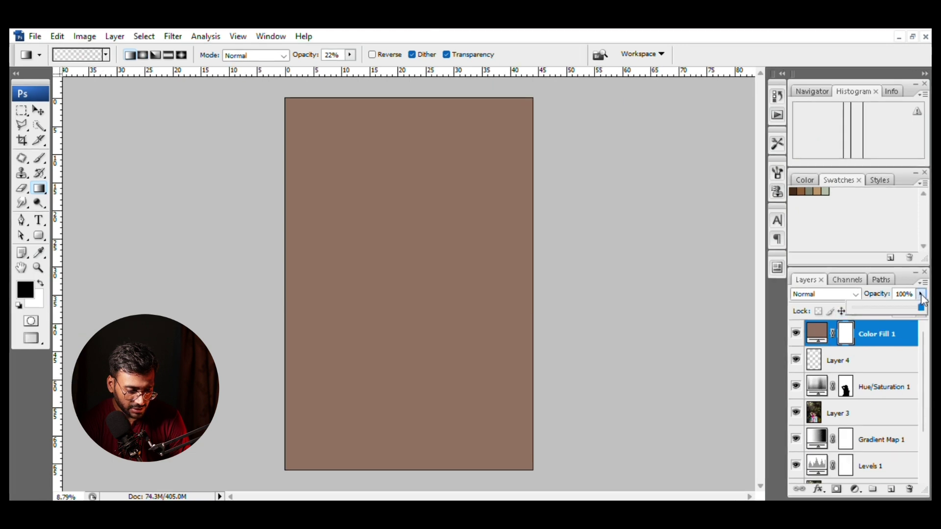
pyautogui.click(921, 309)
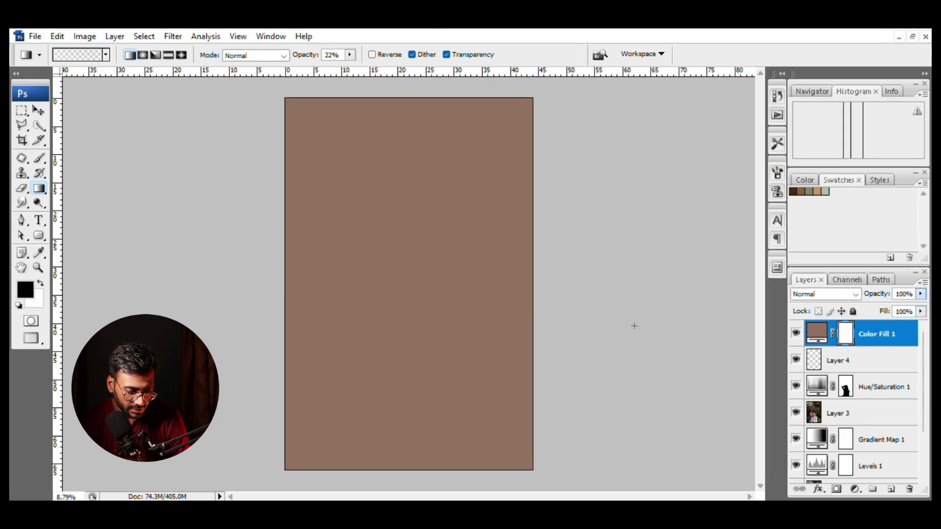
pyautogui.click(921, 311)
pyautogui.moveTo(921, 325); pyautogui.dragTo(872, 334)
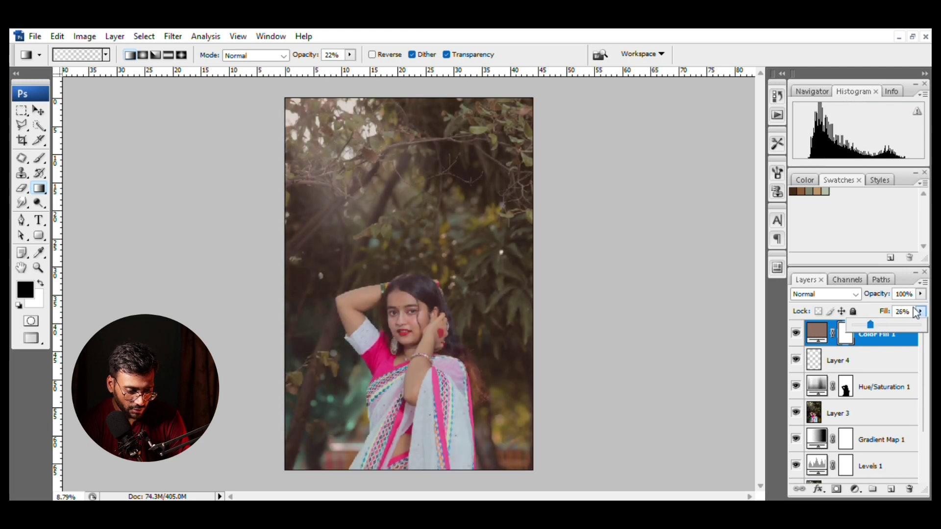
pyautogui.click(921, 311)
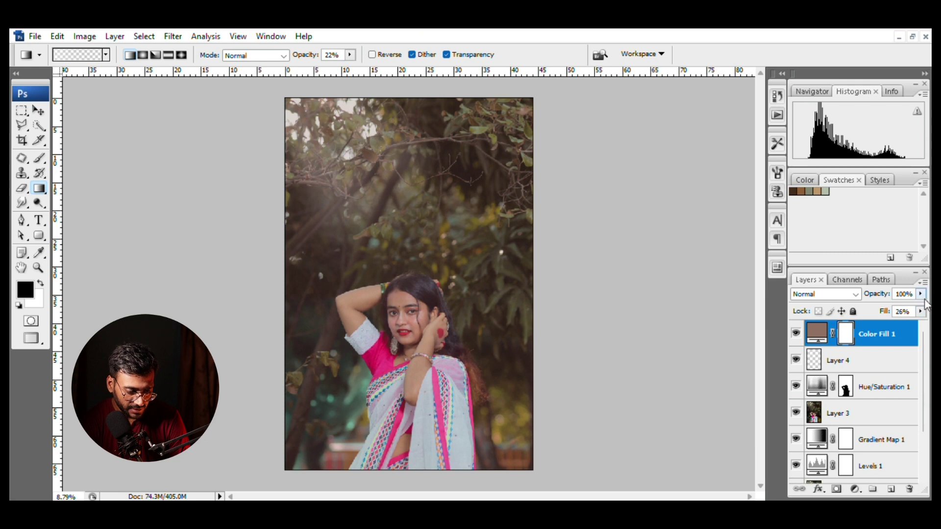
pyautogui.click(921, 294)
pyautogui.moveTo(924, 308); pyautogui.dragTo(888, 309)
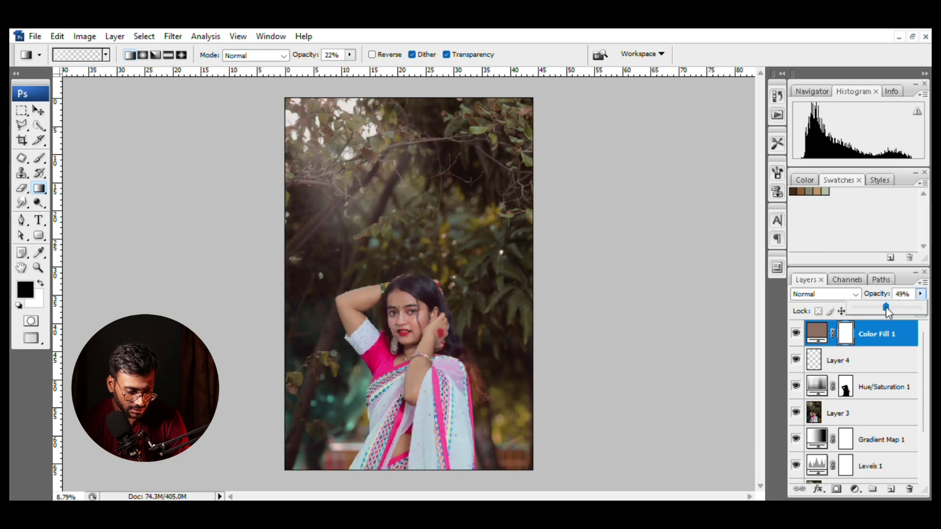
pyautogui.moveTo(888, 312); pyautogui.dragTo(882, 316)
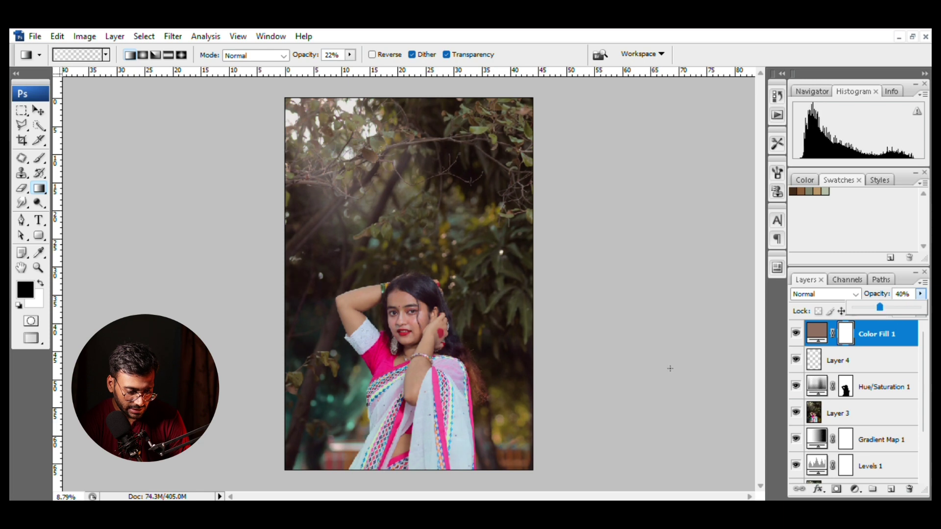
pyautogui.click(778, 344)
# Step: Change Color Fill 1 to a dark olive sampled from the photo's foliage
pyautogui.doubleClick(817, 333)
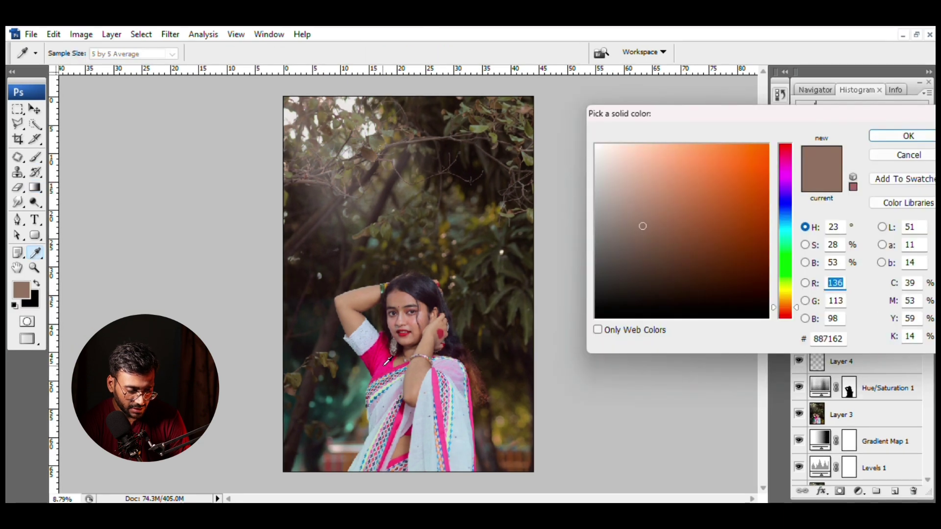
pyautogui.click(515, 309)
pyautogui.moveTo(514, 309); pyautogui.dragTo(661, 395)
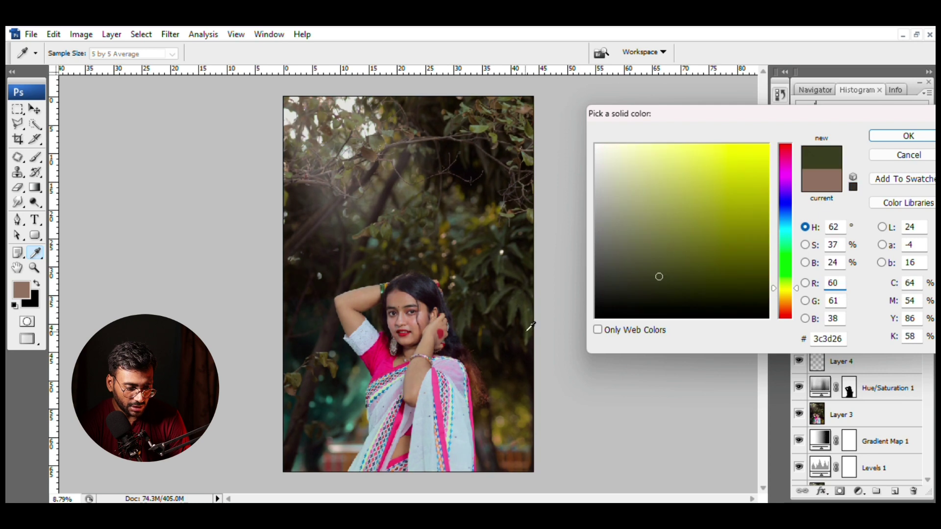
pyautogui.press('Return')
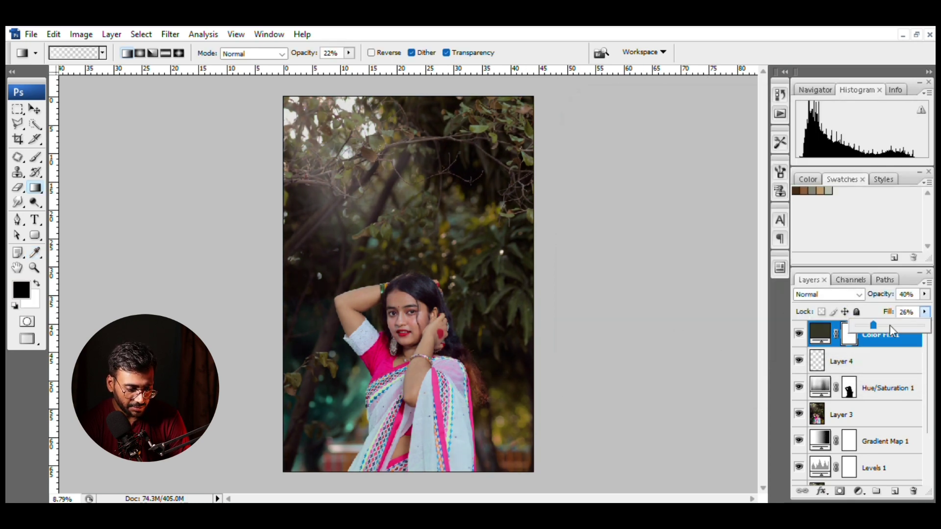
# Step: Try Color and Soft Light blending, then settle on Normal at 30% opacity
pyautogui.moveTo(924, 294)
pyautogui.mouseDown()
pyautogui.moveTo(926, 328)
pyautogui.moveTo(874, 328)
pyautogui.moveTo(882, 312)
pyautogui.moveTo(871, 327)
pyautogui.mouseUp()
pyautogui.click(828, 294)
pyautogui.click(806, 324)
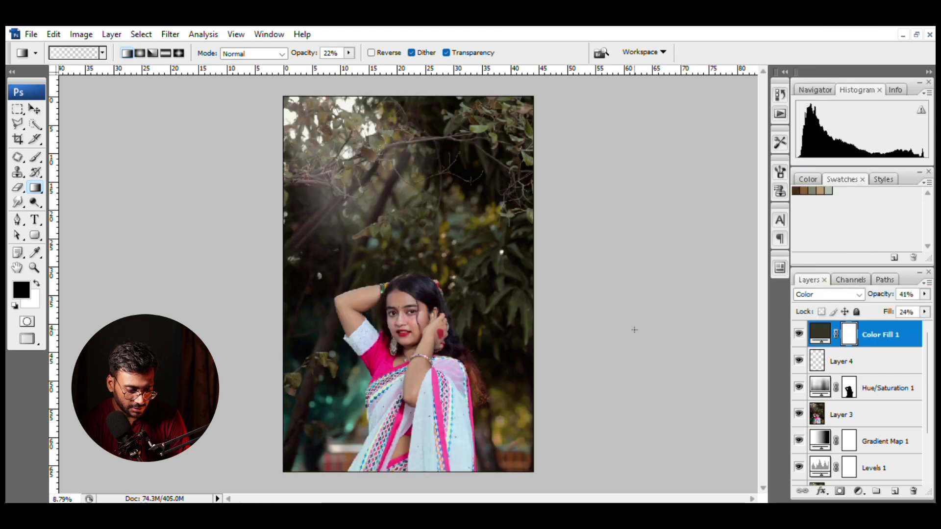
pyautogui.click(828, 294)
pyautogui.click(811, 191)
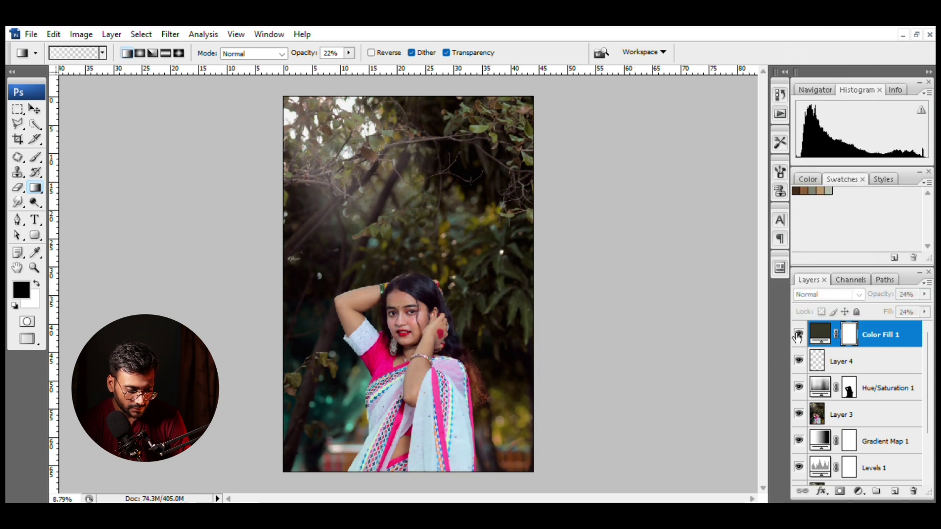
pyautogui.click(828, 294)
pyautogui.click(809, 29)
pyautogui.moveTo(924, 294); pyautogui.dragTo(882, 325)
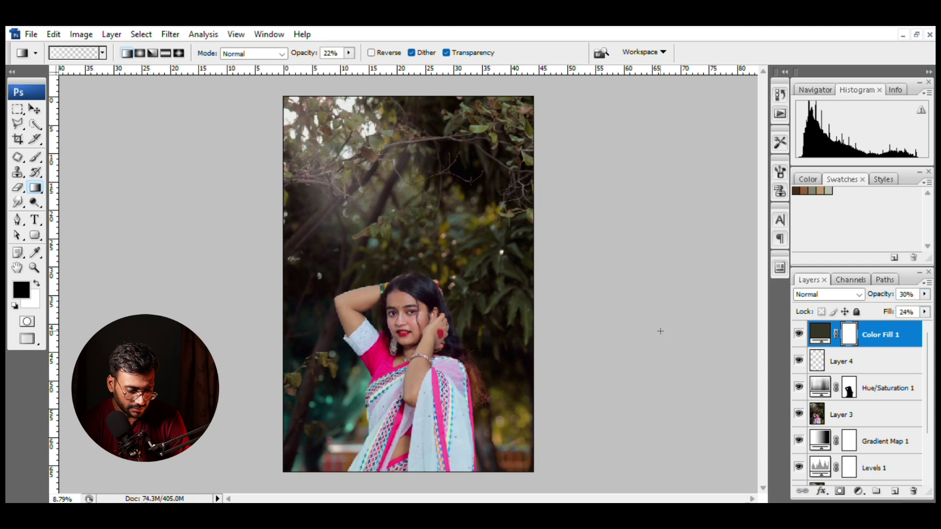
# Step: Adjust the olive fill's fill amount and toggle its visibility to compare
pyautogui.click(924, 311)
pyautogui.click(737, 343)
pyautogui.click(798, 334)
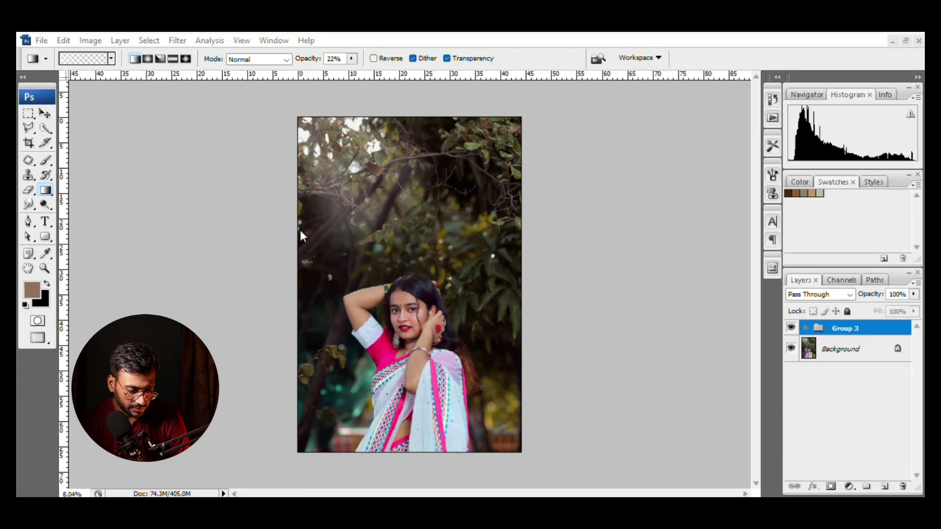
# Step: Toggle Group 3 on and off repeatedly to compare the edits with the original portrait
pyautogui.click(792, 329)
pyautogui.click(791, 328)
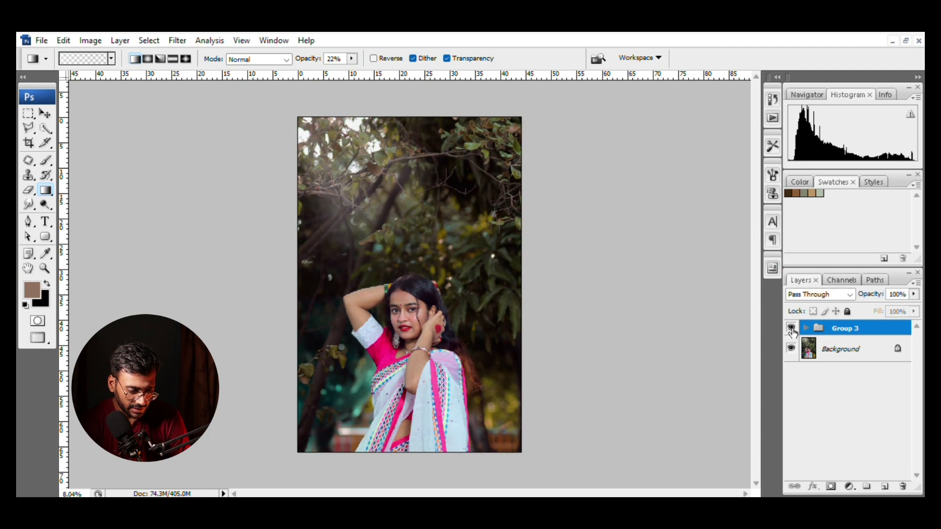
pyautogui.click(792, 328)
pyautogui.click(791, 329)
pyautogui.click(792, 328)
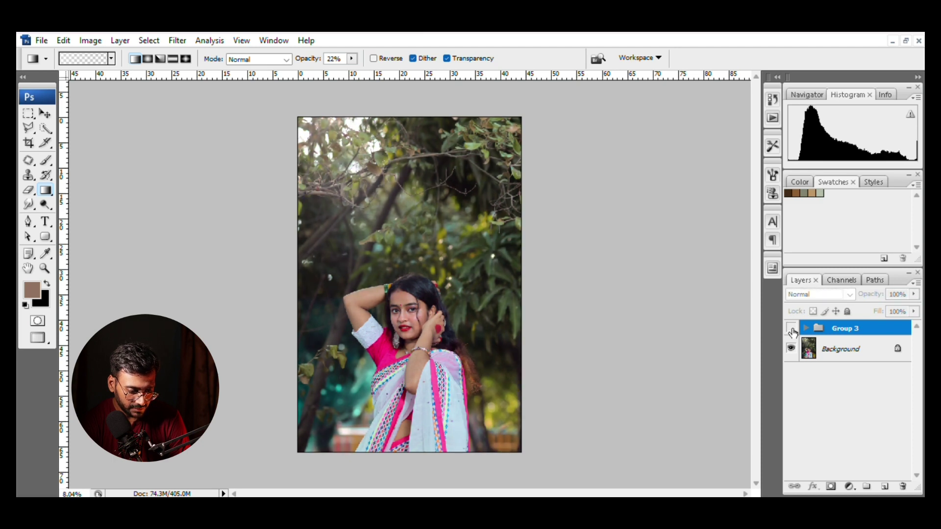
pyautogui.click(791, 329)
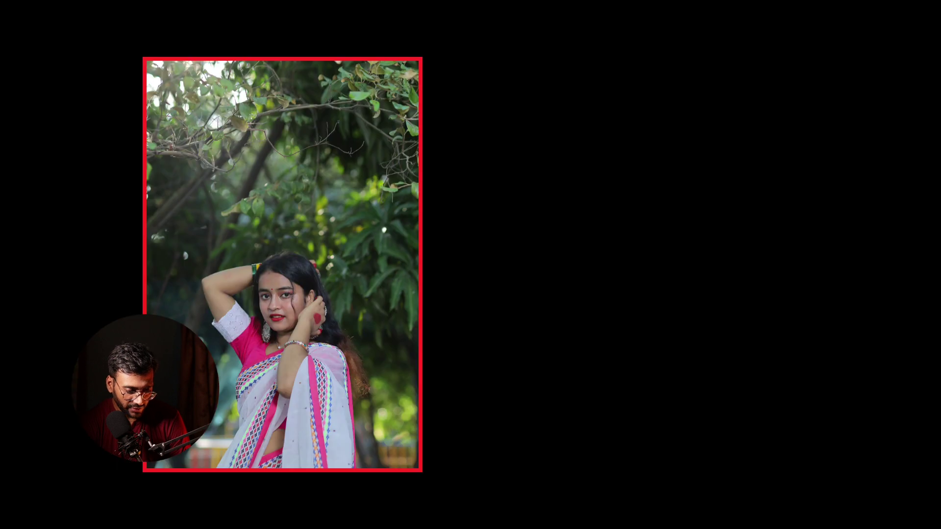